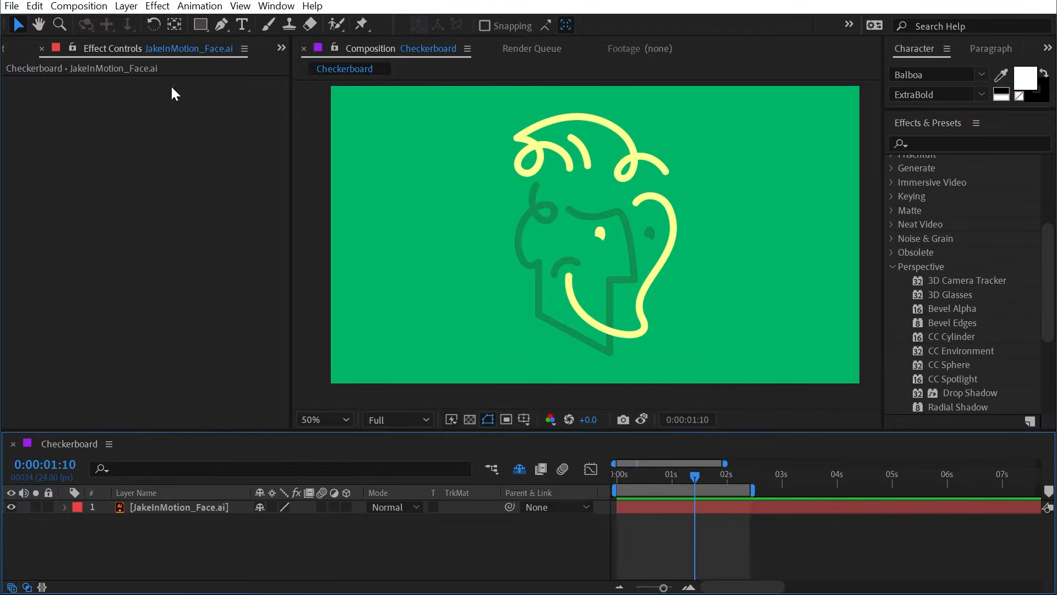
Step: Add an adjustment layer above the face artwork and apply the CC Spotlight effect to it
{"action": "left_click", "coordinate": [126, 6]}
{"action": "mouse_move", "coordinate": [150, 24]}
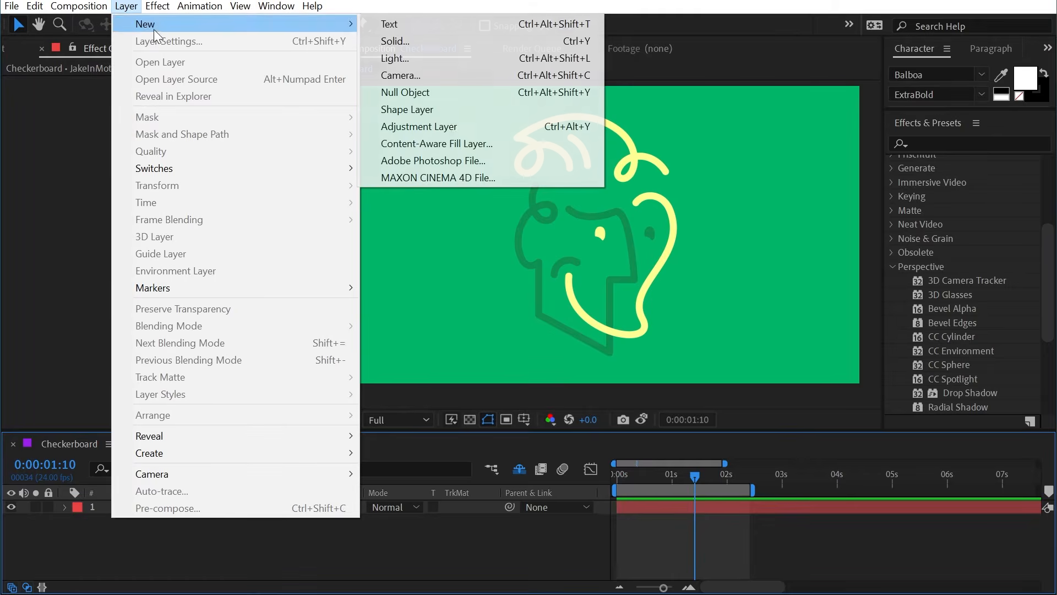
{"action": "left_click", "coordinate": [429, 125]}
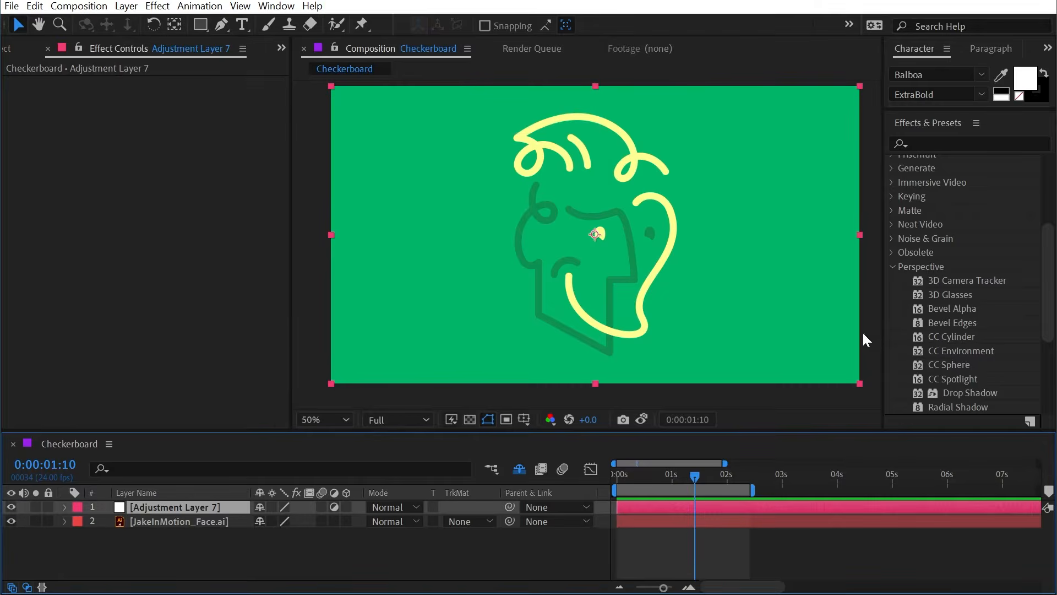
{"action": "left_click_drag", "start_coordinate": [963, 375], "coordinate": [175, 509]}
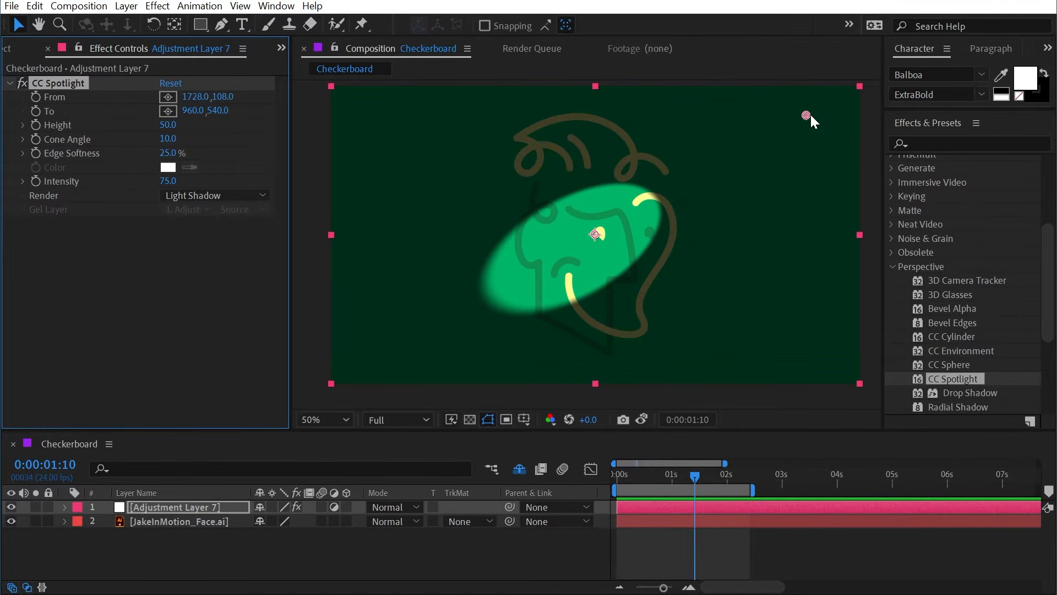
Step: Move the spotlight's From point to 52, 44 near the composition's upper-left corner and its To point to 890, 540
{"action": "left_click_drag", "start_coordinate": [808, 115], "coordinate": [488, 87]}
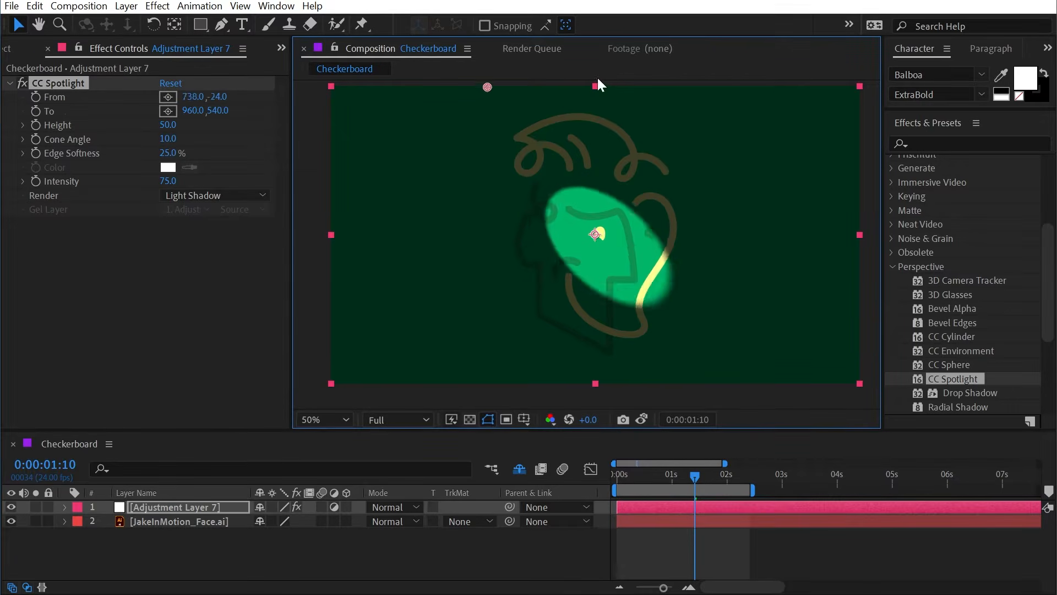
{"action": "left_click_drag", "start_coordinate": [599, 83], "coordinate": [336, 93]}
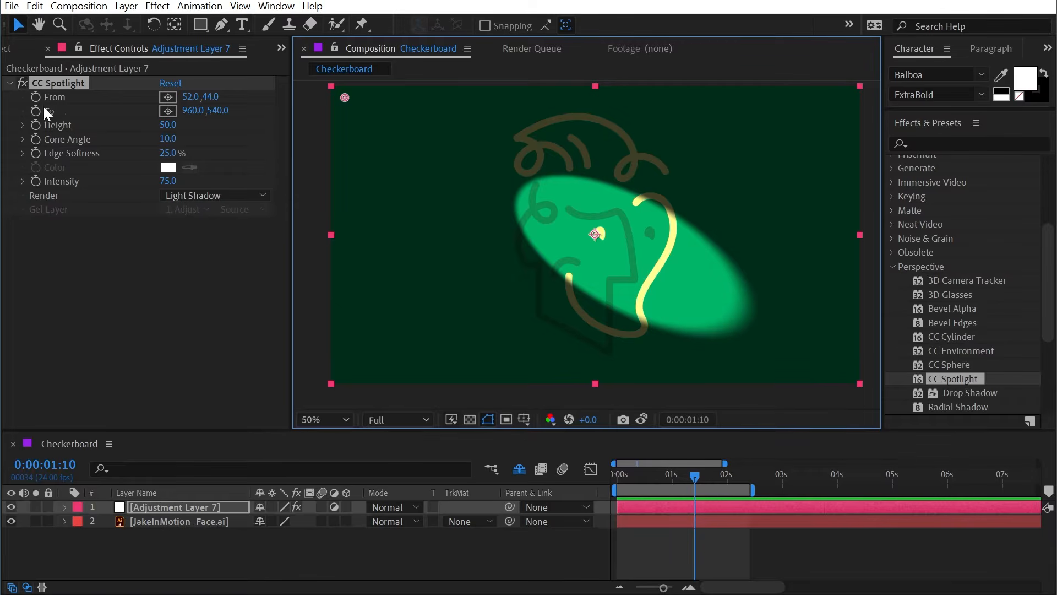
{"action": "left_click_drag", "start_coordinate": [192, 111], "coordinate": [141, 109]}
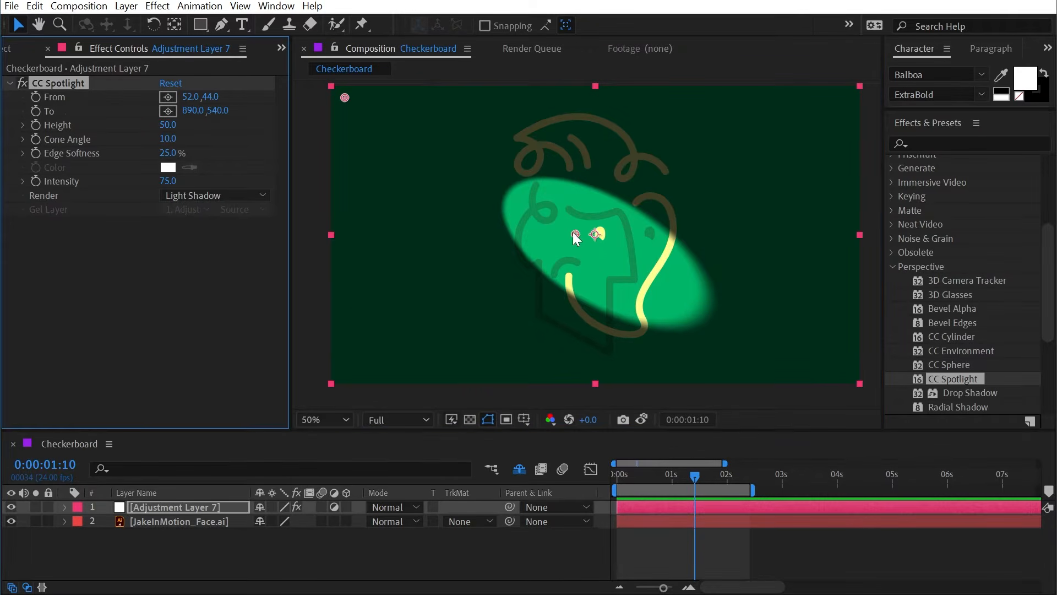
{"action": "mouse_move", "coordinate": [572, 232]}
{"action": "left_mouse_down"}
{"action": "mouse_move", "coordinate": [421, 253]}
{"action": "mouse_move", "coordinate": [385, 337]}
{"action": "mouse_move", "coordinate": [588, 253]}
{"action": "mouse_move", "coordinate": [661, 187]}
{"action": "mouse_move", "coordinate": [658, 147]}
{"action": "mouse_move", "coordinate": [603, 232]}
{"action": "mouse_move", "coordinate": [573, 232]}
{"action": "mouse_move", "coordinate": [731, 133]}
{"action": "mouse_move", "coordinate": [617, 329]}
{"action": "mouse_move", "coordinate": [382, 240]}
{"action": "mouse_move", "coordinate": [553, 191]}
{"action": "mouse_move", "coordinate": [678, 187]}
{"action": "mouse_move", "coordinate": [455, 242]}
{"action": "mouse_move", "coordinate": [642, 196]}
{"action": "mouse_move", "coordinate": [576, 235]}
{"action": "left_mouse_up"}
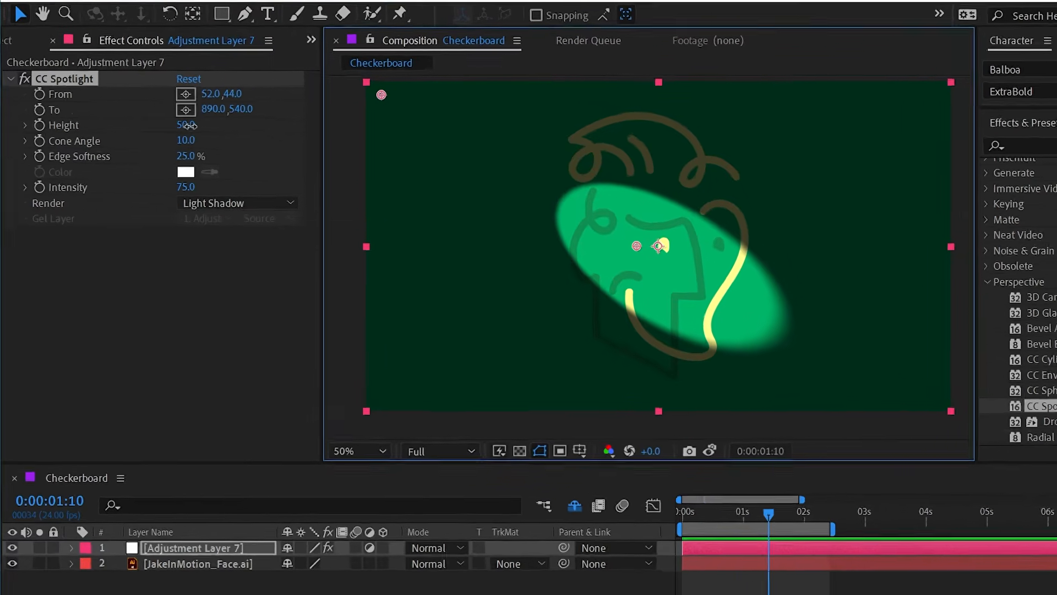
Step: Test the spotlight's Height at 0 and 48, and raise it to 100
{"action": "left_click_drag", "start_coordinate": [187, 125], "coordinate": [129, 126]}
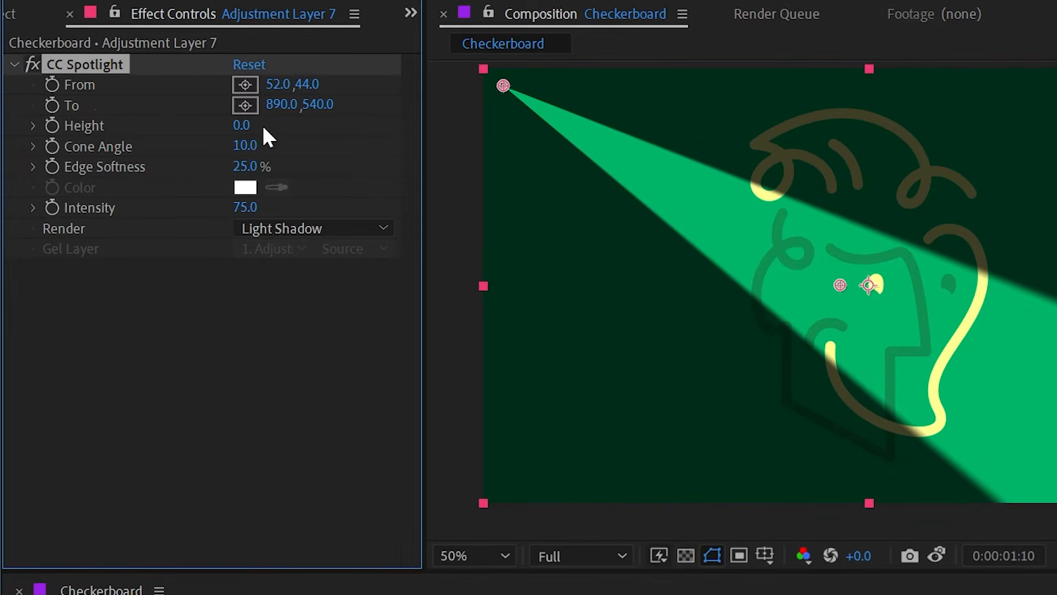
{"action": "left_click_drag", "start_coordinate": [242, 126], "coordinate": [567, 98]}
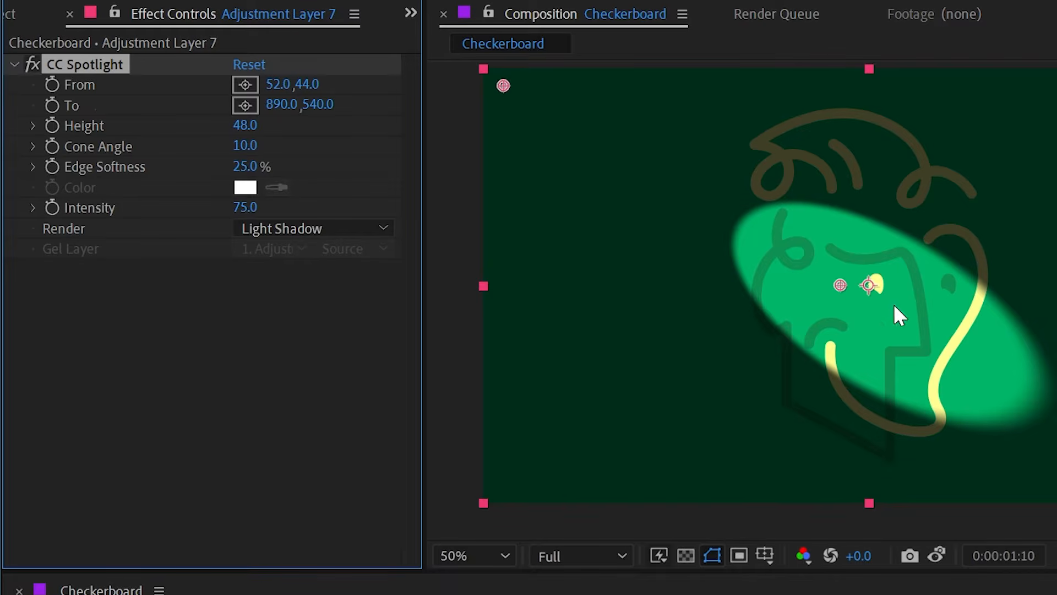
{"action": "left_click_drag", "start_coordinate": [246, 125], "coordinate": [359, 130]}
Step: Try the spotlight with From at 956, 538 and To at 1574, 714, and reset the effect to its defaults
{"action": "left_click_drag", "start_coordinate": [517, 88], "coordinate": [1045, 91]}
{"action": "left_click_drag", "start_coordinate": [832, 286], "coordinate": [641, 389]}
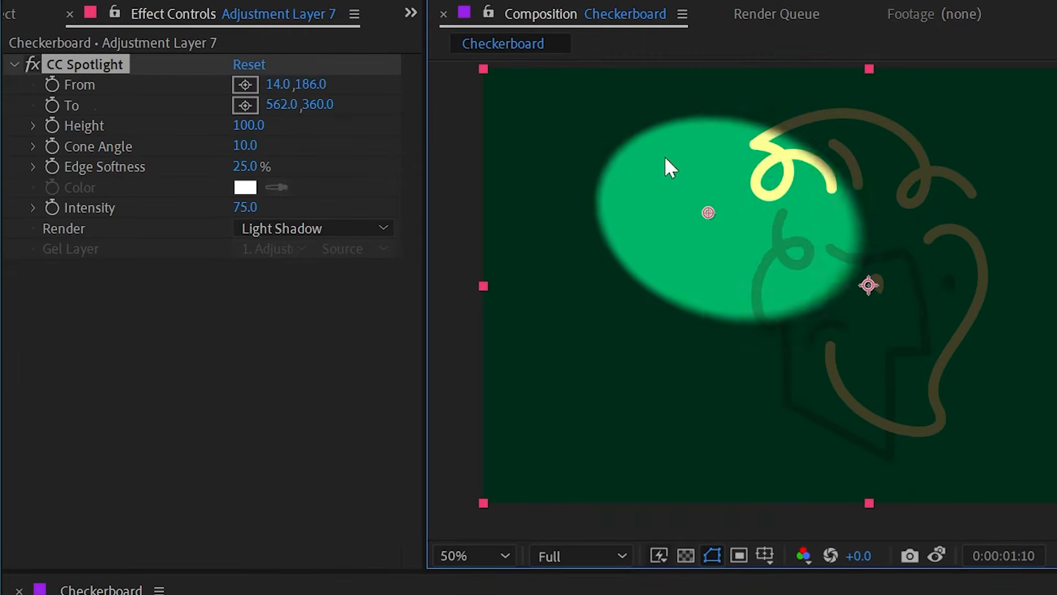
{"action": "left_click_drag", "start_coordinate": [665, 158], "coordinate": [872, 282]}
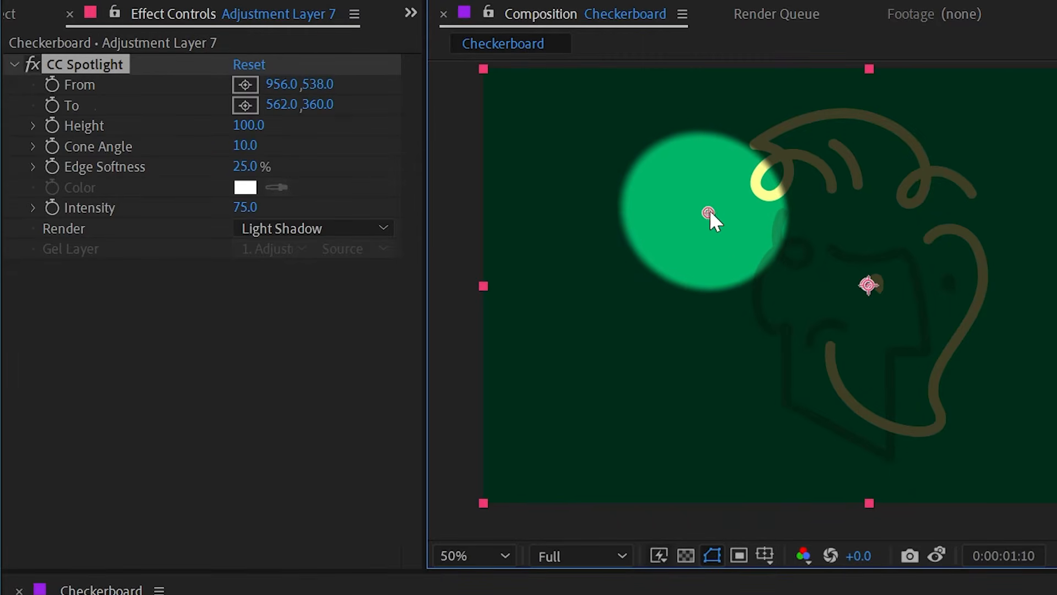
{"action": "left_click_drag", "start_coordinate": [709, 212], "coordinate": [974, 336]}
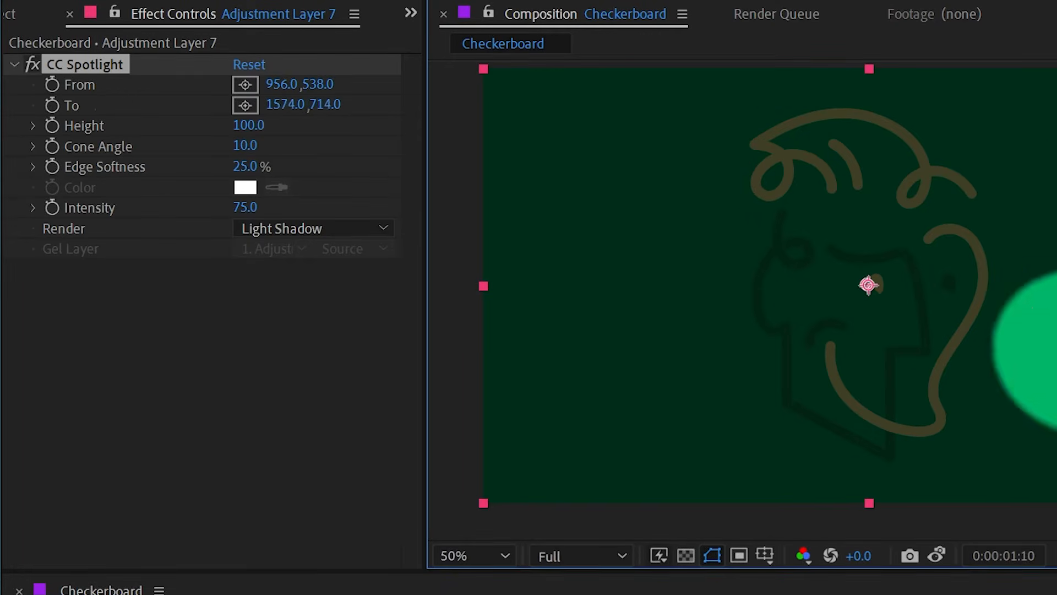
{"action": "left_click_drag", "start_coordinate": [1055, 356], "coordinate": [1054, 288]}
{"action": "left_click", "coordinate": [249, 65]}
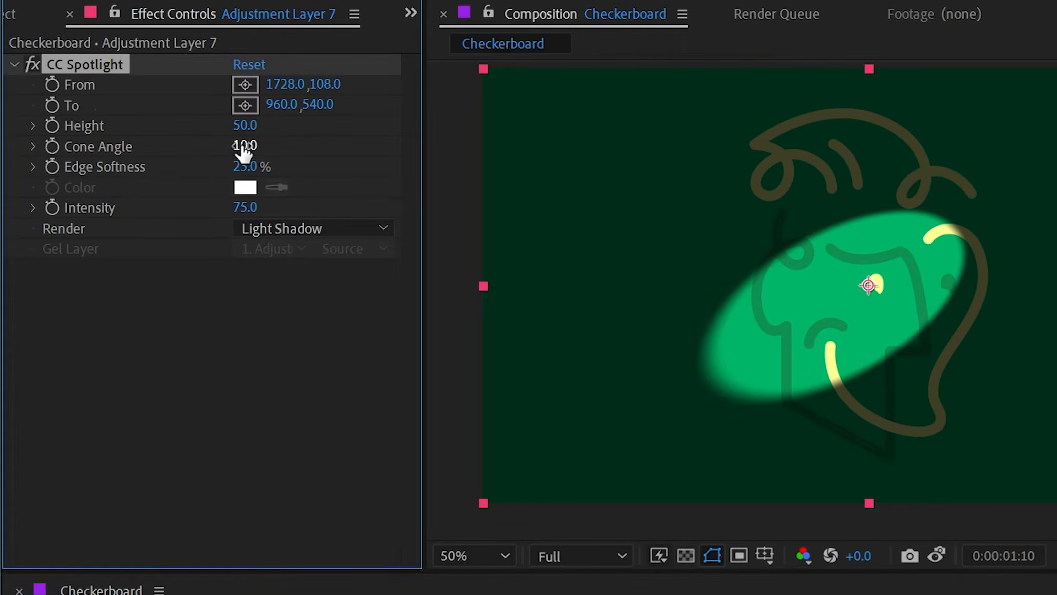
Step: Try a Cone Angle of 2.7 and undo it, and test the spotlight's Intensity at 158, 0 and 71
{"action": "left_click_drag", "start_coordinate": [244, 144], "coordinate": [147, 138]}
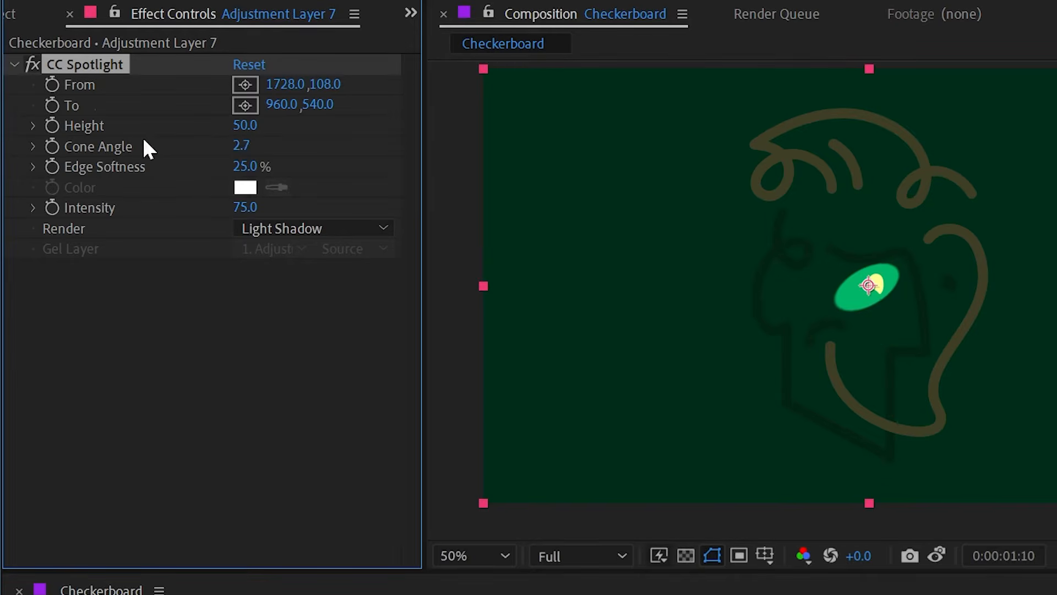
{"action": "key", "text": "ctrl+z"}
{"action": "left_click_drag", "start_coordinate": [245, 208], "coordinate": [341, 203]}
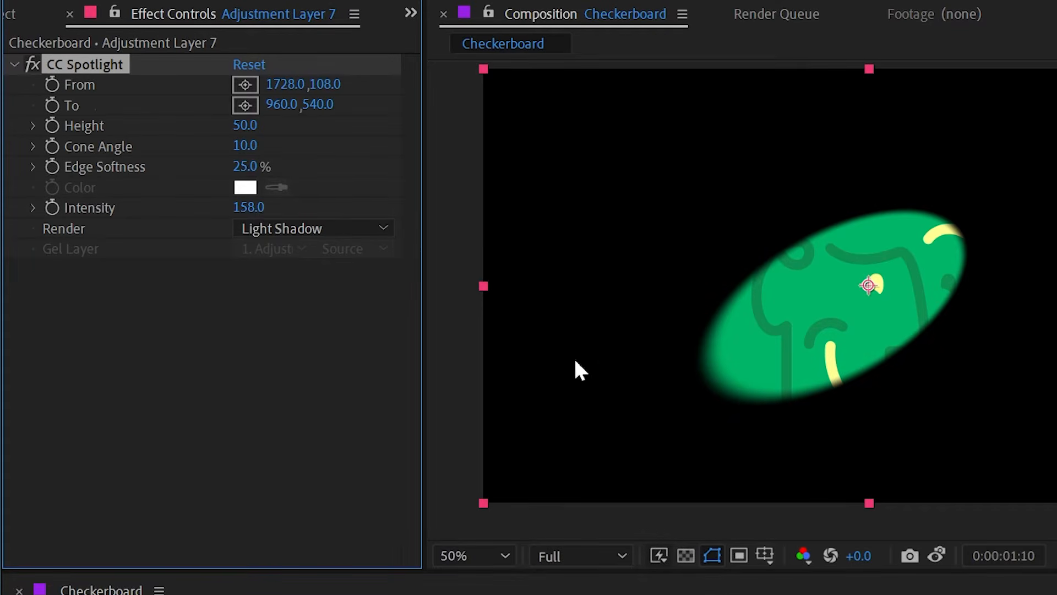
{"action": "left_click_drag", "start_coordinate": [256, 199], "coordinate": [2, 188]}
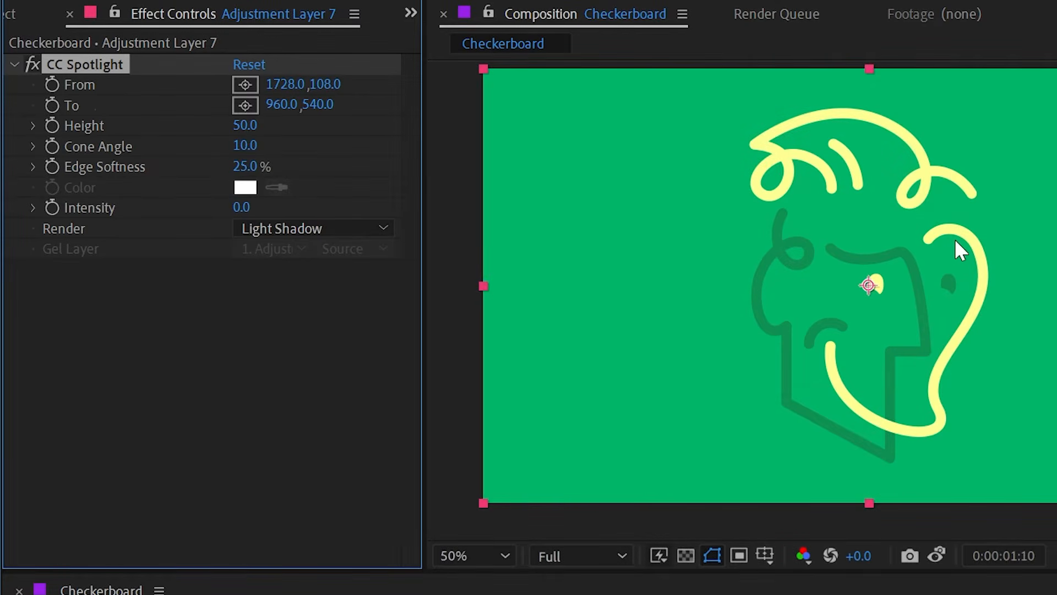
{"action": "left_click_drag", "start_coordinate": [242, 208], "coordinate": [324, 212]}
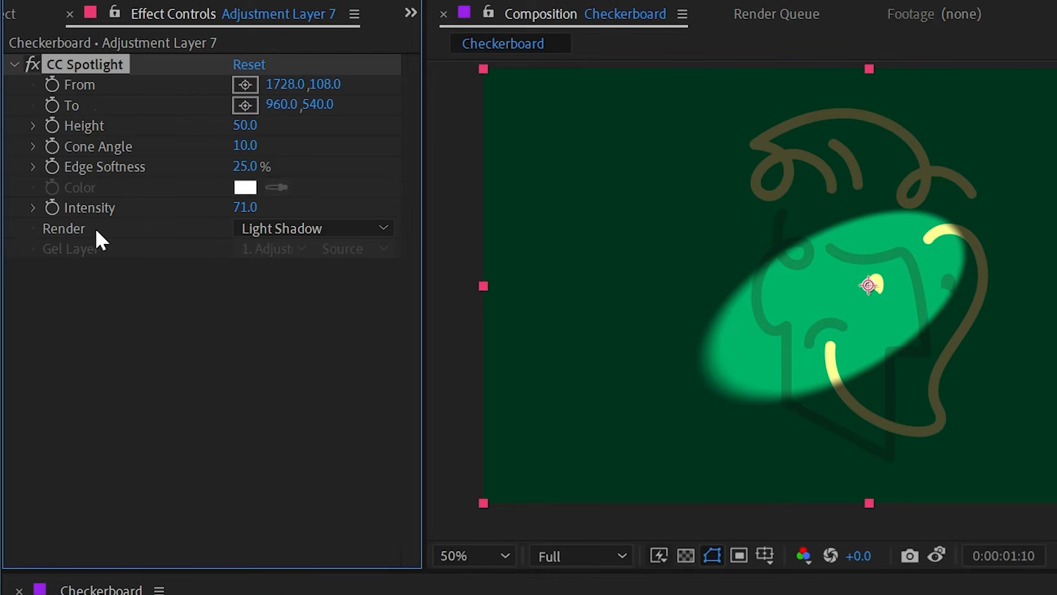
Step: Set the spotlight's Render mode to Light Only and move its From point to 1716, 210, leaving To at 960, 540
{"action": "left_click", "coordinate": [292, 231]}
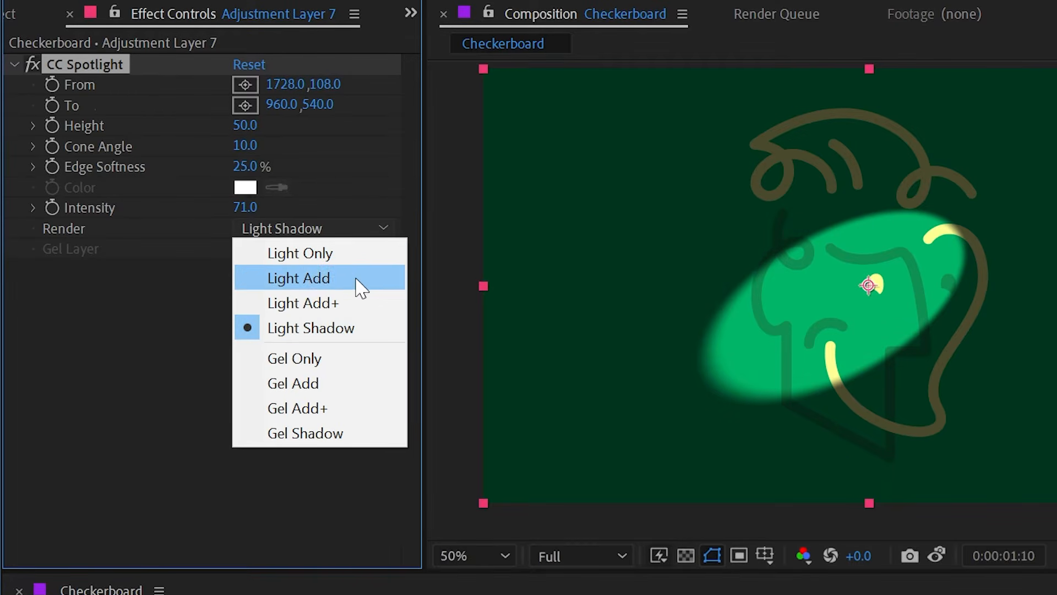
{"action": "left_click", "coordinate": [338, 257]}
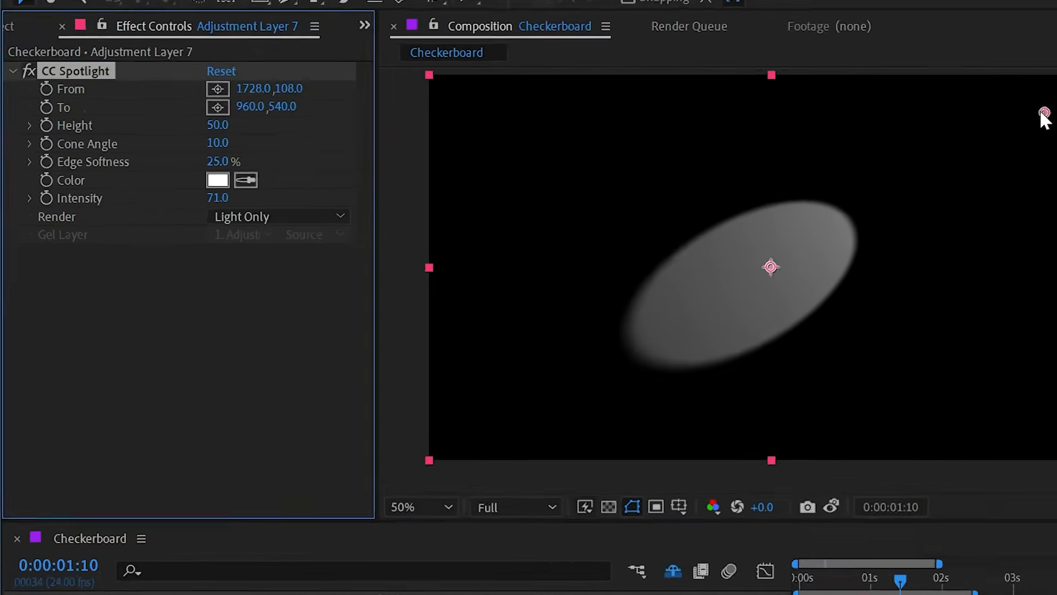
{"action": "left_click_drag", "start_coordinate": [1044, 112], "coordinate": [803, 144]}
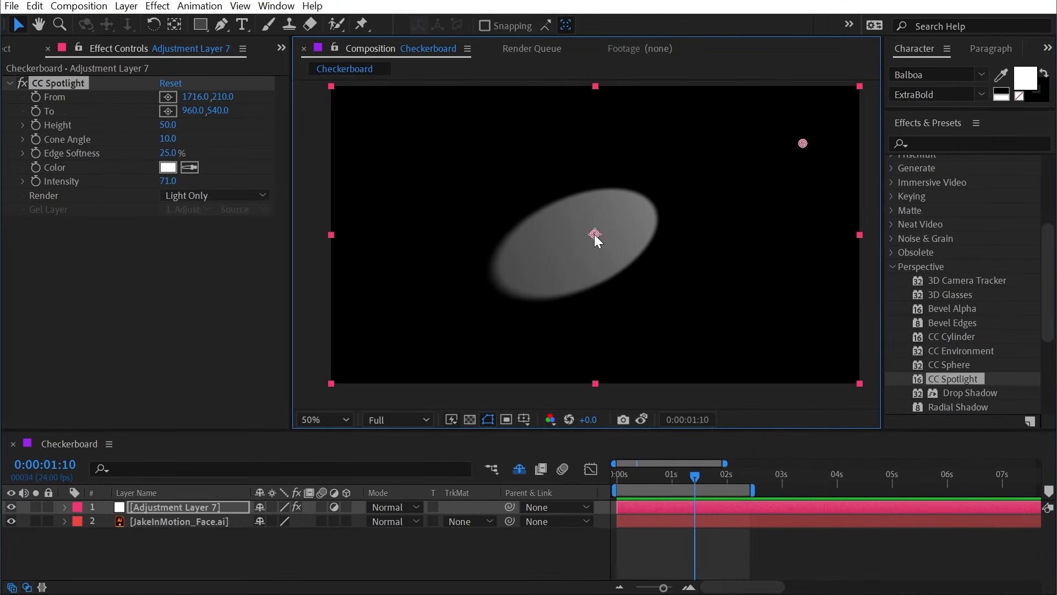
{"action": "left_click_drag", "start_coordinate": [595, 234], "coordinate": [595, 256]}
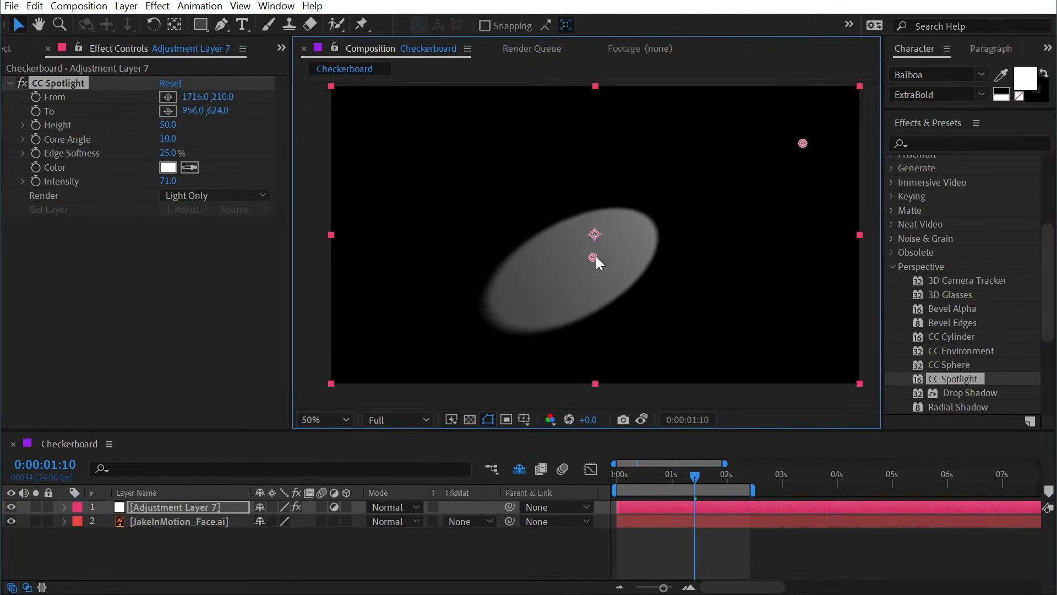
{"action": "key", "text": "ctrl+z"}
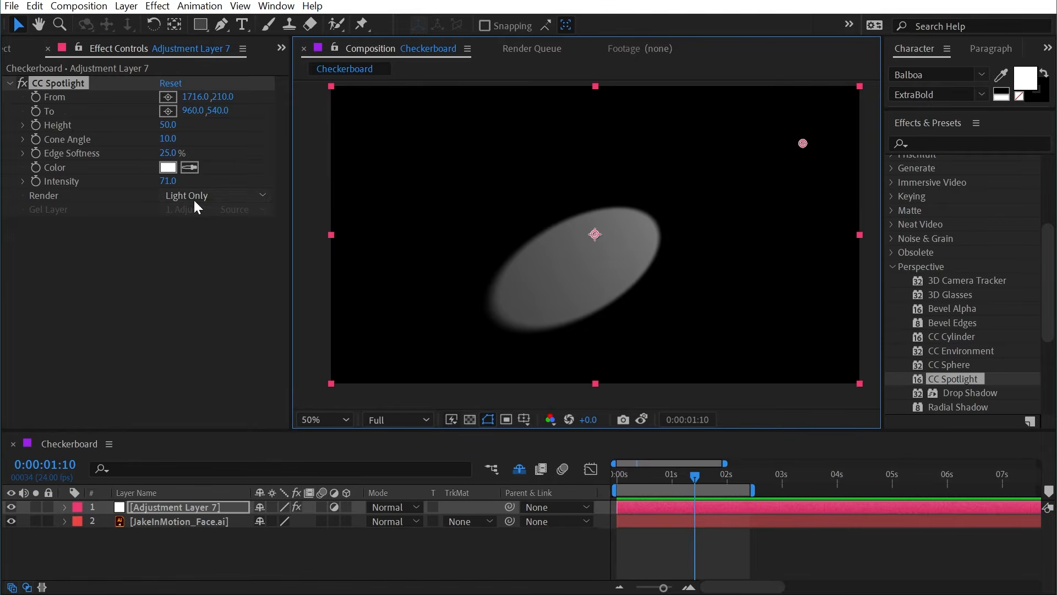
Step: Switch the spotlight's Render mode to Light Shadow and back to Light Only to compare the two
{"action": "left_click", "coordinate": [231, 198]}
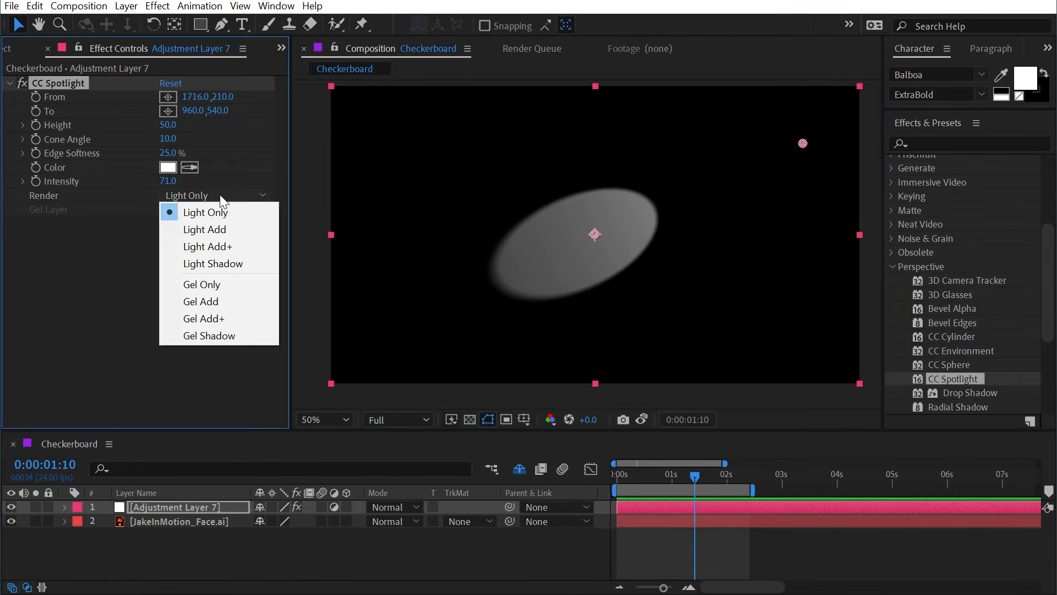
{"action": "left_click", "coordinate": [226, 262]}
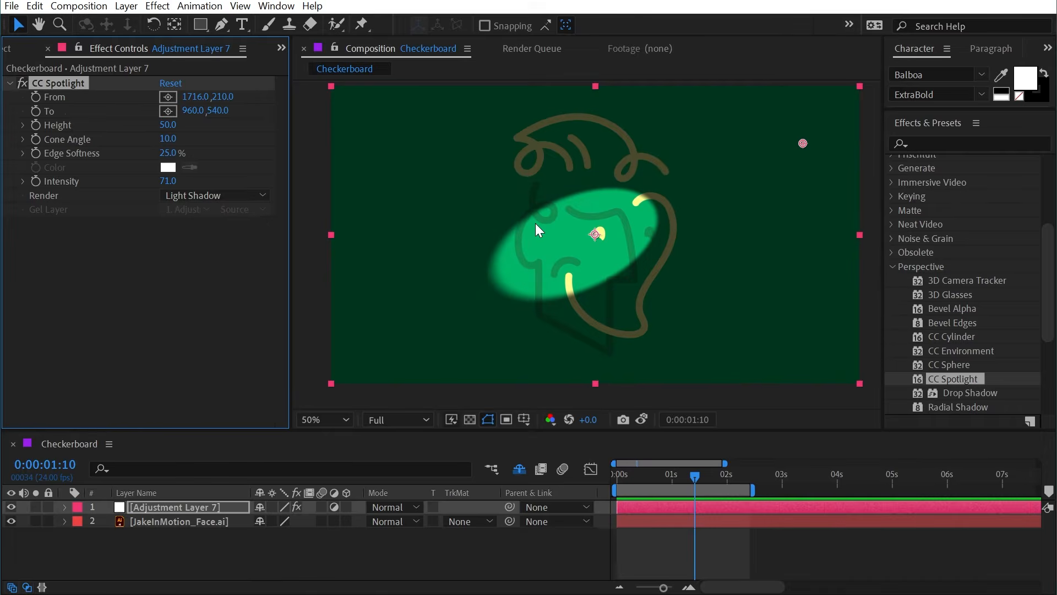
{"action": "left_click", "coordinate": [210, 191]}
{"action": "left_click", "coordinate": [211, 212]}
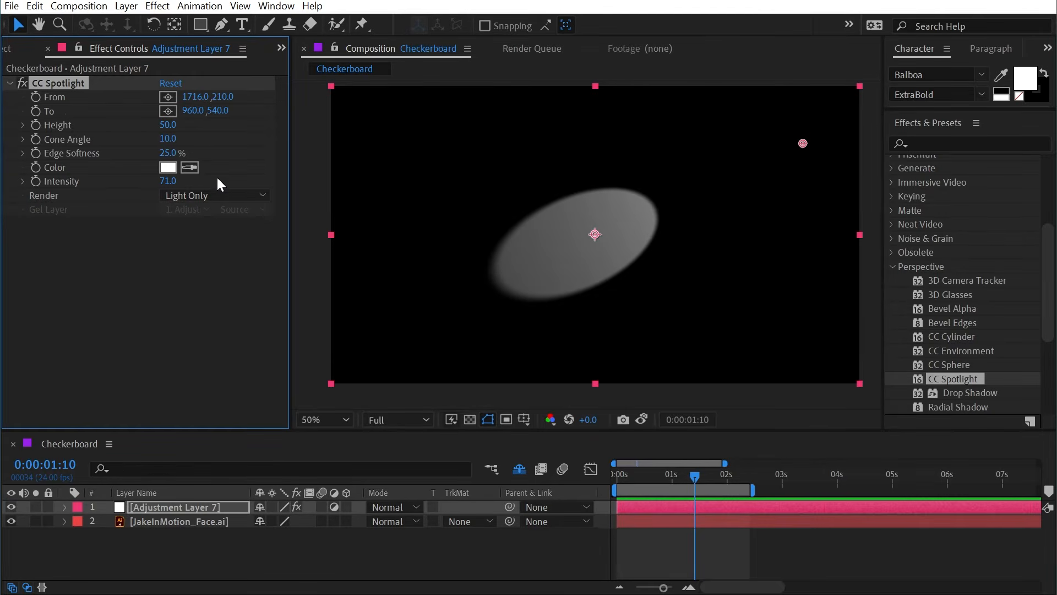
{"action": "left_click", "coordinate": [293, 171]}
Step: Set the spotlight's Render mode to Light Add and toggle the effect off and on to compare the image
{"action": "left_click", "coordinate": [226, 196]}
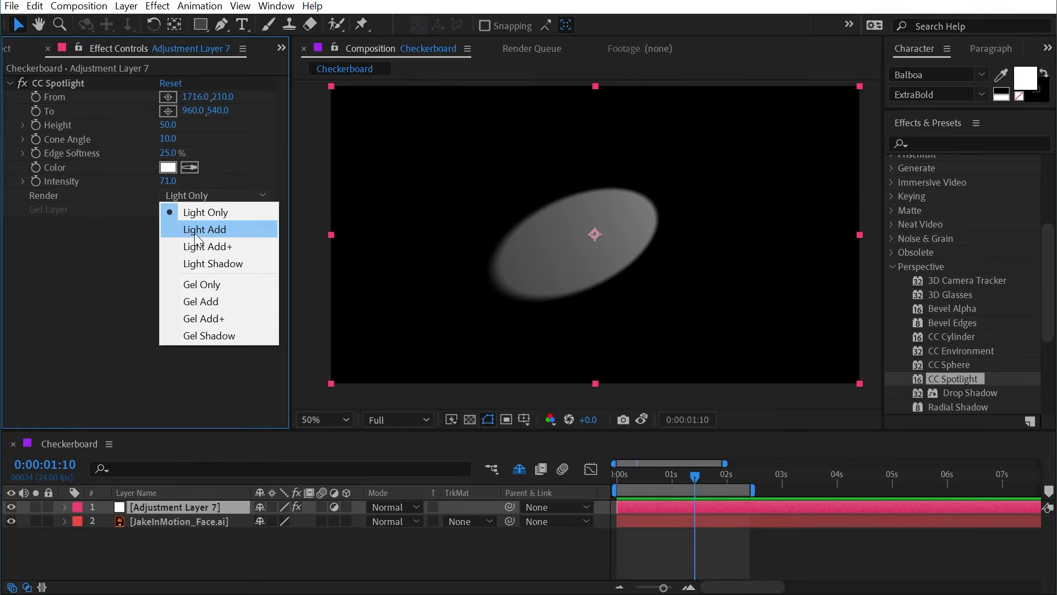
{"action": "left_click", "coordinate": [219, 231]}
{"action": "left_click", "coordinate": [22, 80]}
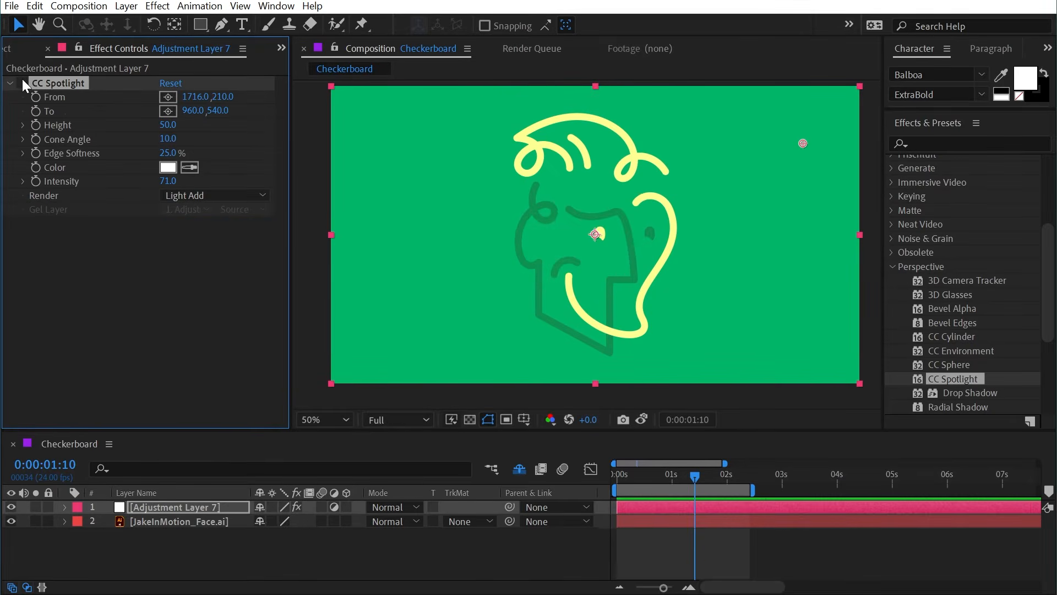
{"action": "left_click", "coordinate": [22, 78]}
{"action": "left_click", "coordinate": [22, 79]}
{"action": "left_click", "coordinate": [22, 78]}
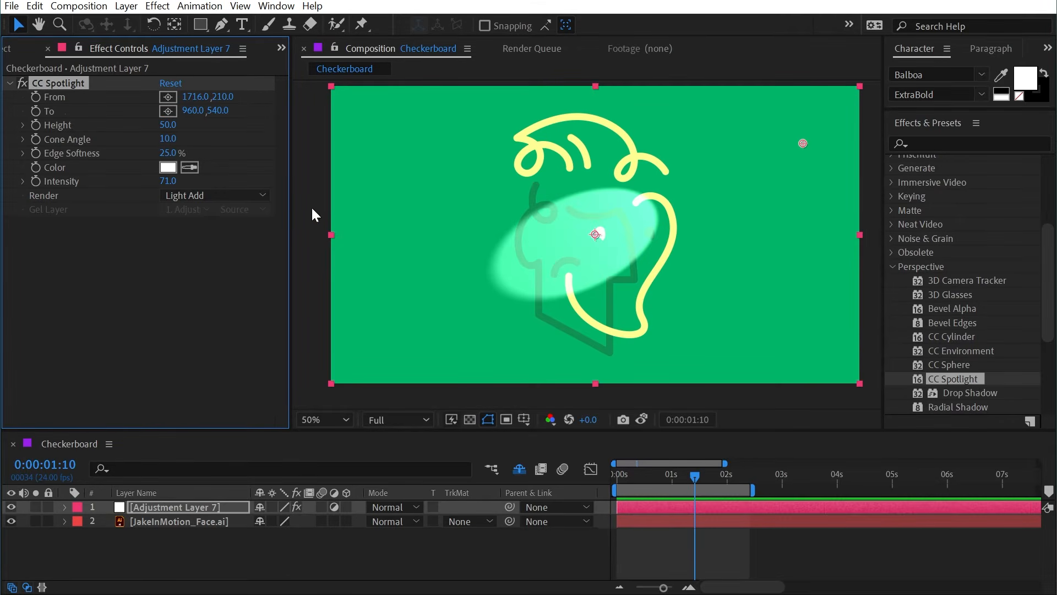
Step: Set the spotlight's Intensity to 58 and its Render mode to Light Add+
{"action": "mouse_move", "coordinate": [168, 180]}
{"action": "left_mouse_down"}
{"action": "mouse_move", "coordinate": [231, 174]}
{"action": "mouse_move", "coordinate": [148, 175]}
{"action": "mouse_move", "coordinate": [178, 173]}
{"action": "left_mouse_up"}
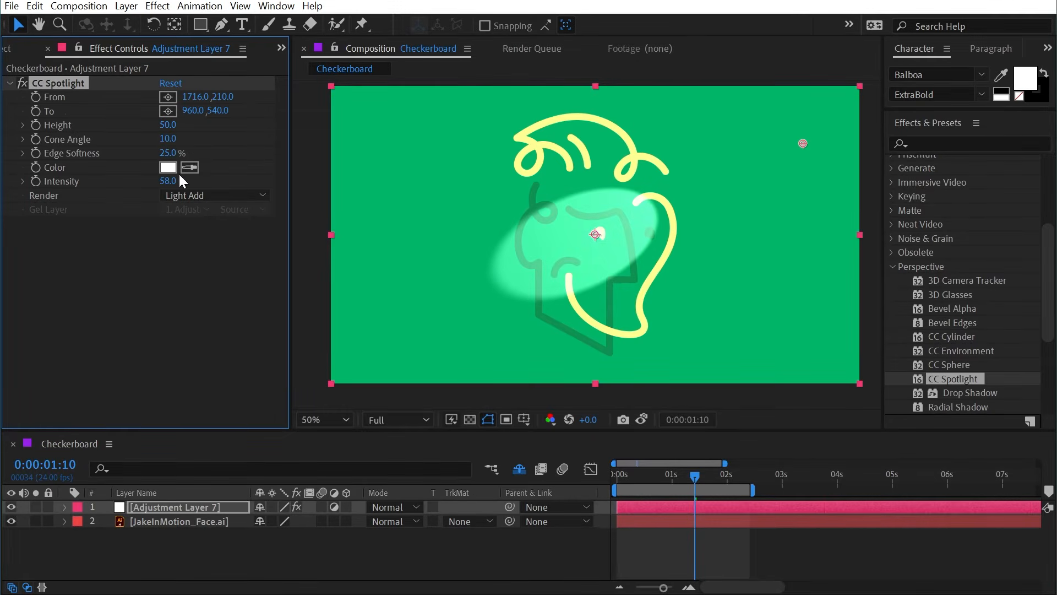
{"action": "left_click", "coordinate": [220, 195]}
{"action": "left_click", "coordinate": [203, 243]}
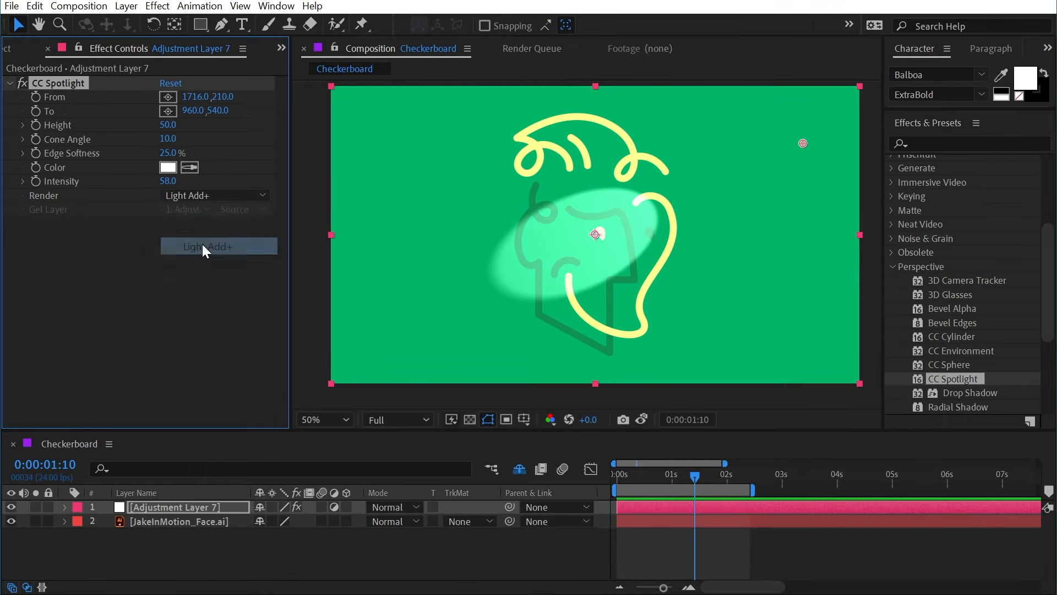
{"action": "left_click", "coordinate": [163, 243]}
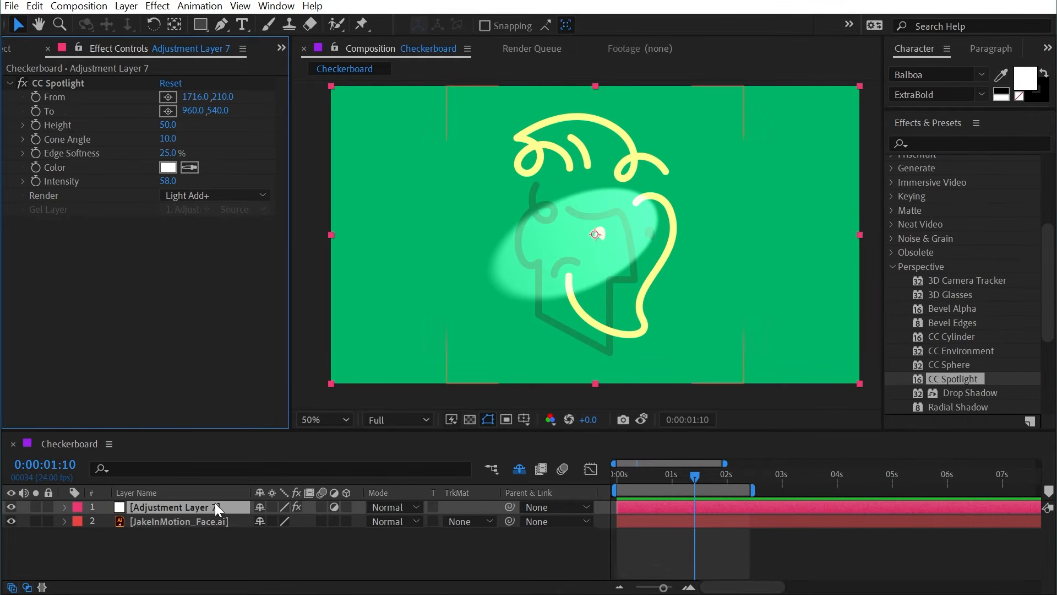
Step: Reveal the shy layers and hide the BG layer to inspect the spotlight on the face lines alone
{"action": "left_click", "coordinate": [518, 469]}
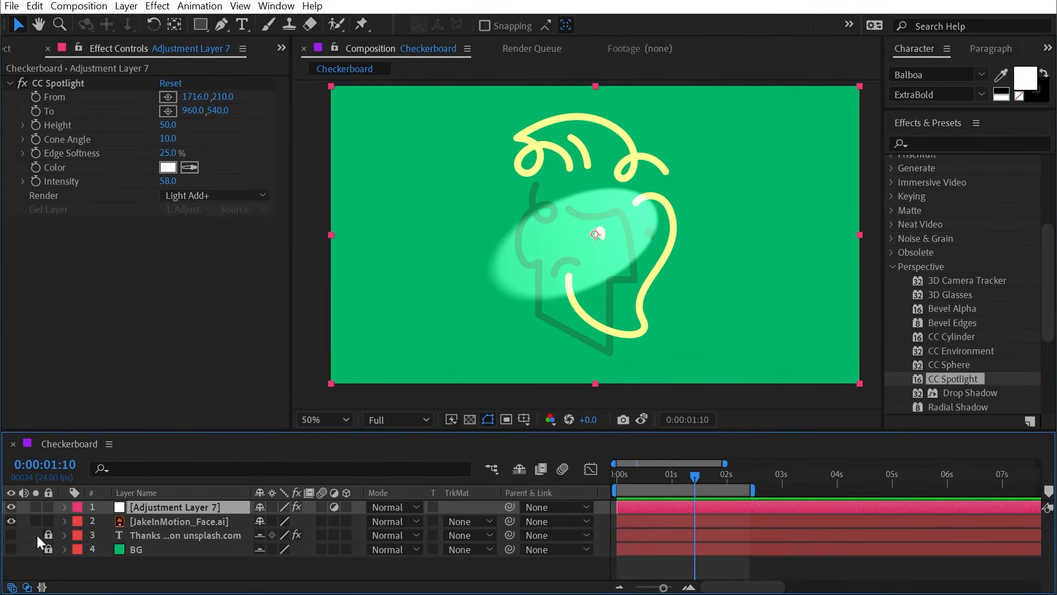
{"action": "scroll", "coordinate": [622, 235], "scroll_direction": "up", "scroll_amount": 3}
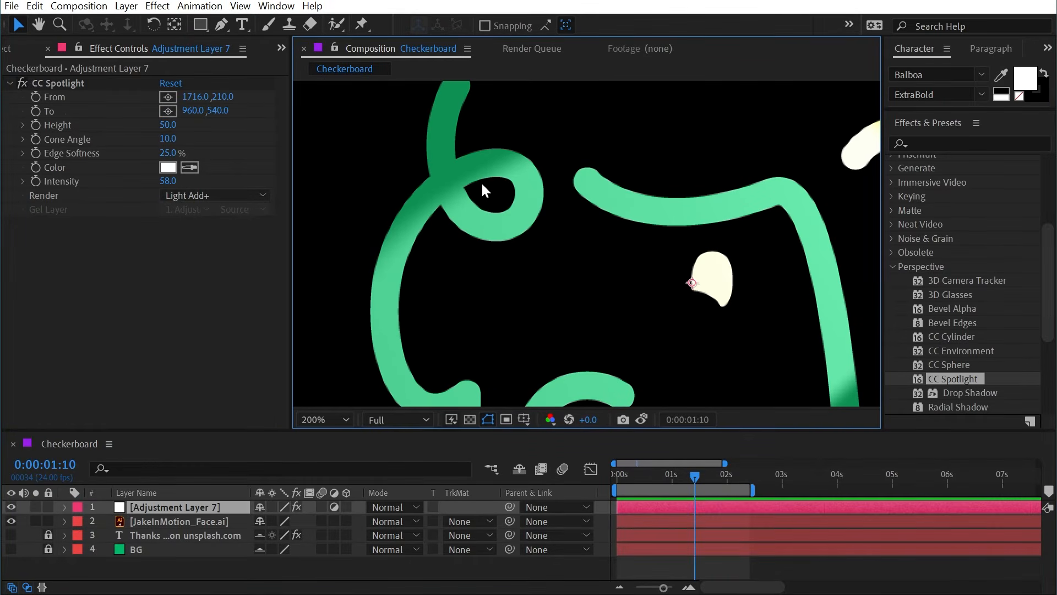
Step: Change the spotlight's Render mode from Light Add+ to Light Add with the background hidden
{"action": "left_click", "coordinate": [214, 195]}
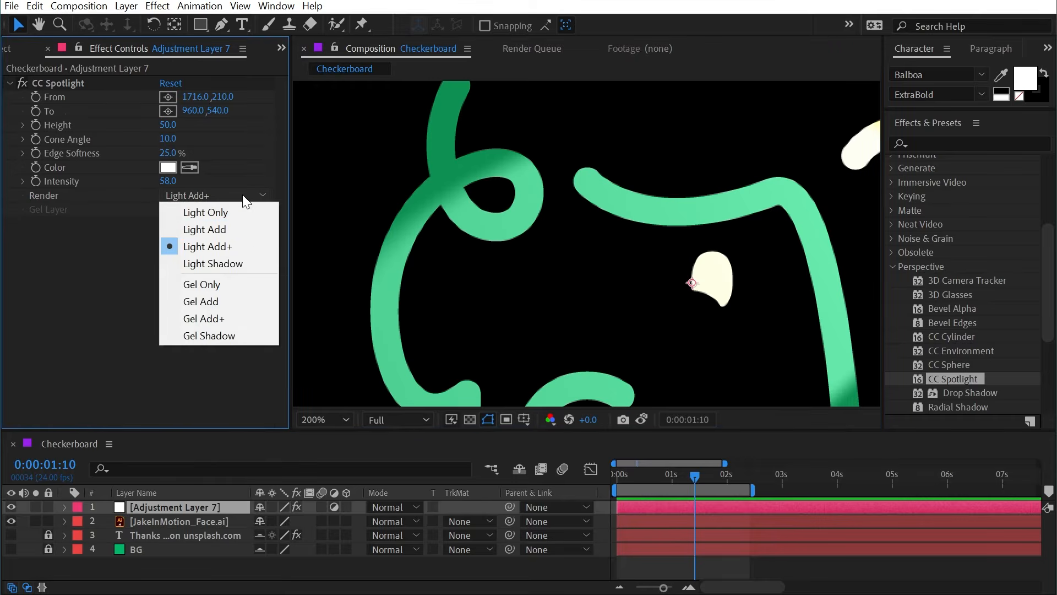
{"action": "left_click", "coordinate": [249, 231]}
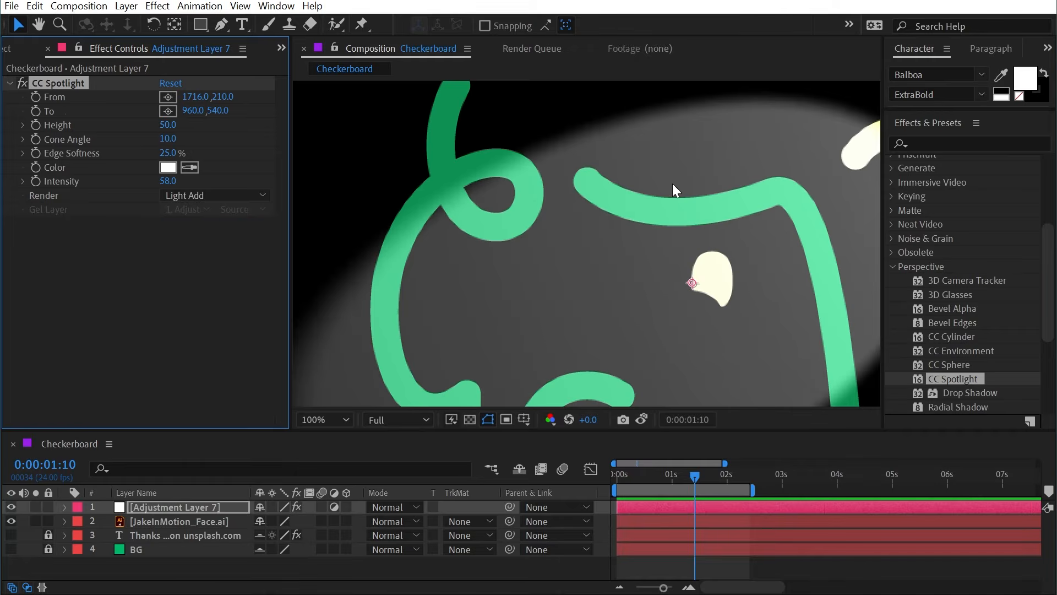
Step: Show and hide the transparency grid to examine the Light Add spotlight with the background hidden
{"action": "scroll", "coordinate": [592, 280], "scroll_direction": "down", "scroll_amount": 2}
{"action": "left_click", "coordinate": [469, 418]}
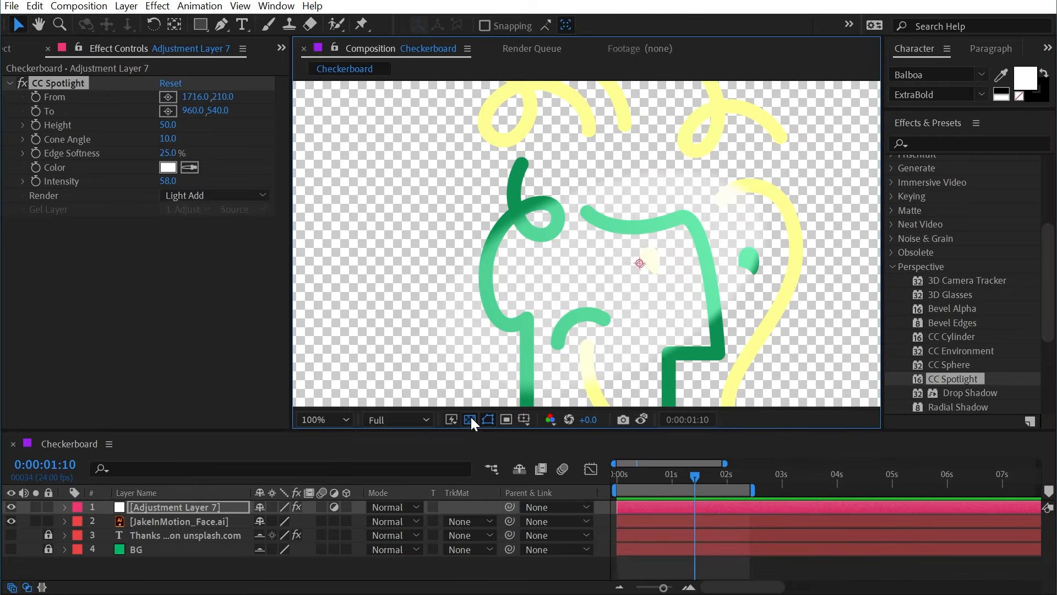
{"action": "left_click", "coordinate": [471, 418]}
Step: Try the Light Add+ render mode, return to Light Add, and compare the spotlight with the transparency grid on and off
{"action": "left_click", "coordinate": [230, 194]}
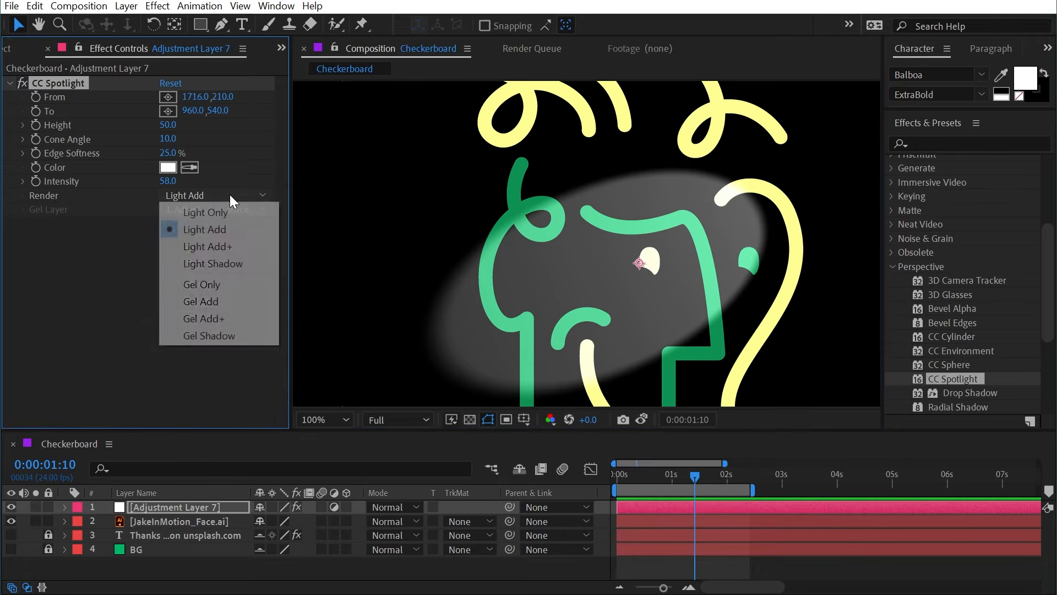
{"action": "left_click", "coordinate": [226, 246]}
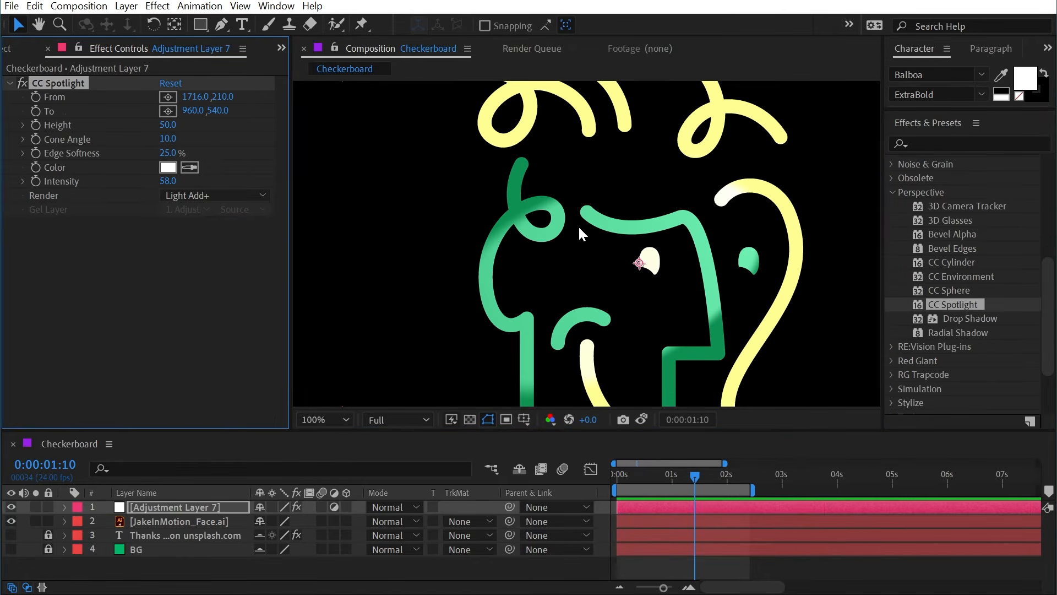
{"action": "left_click", "coordinate": [197, 193]}
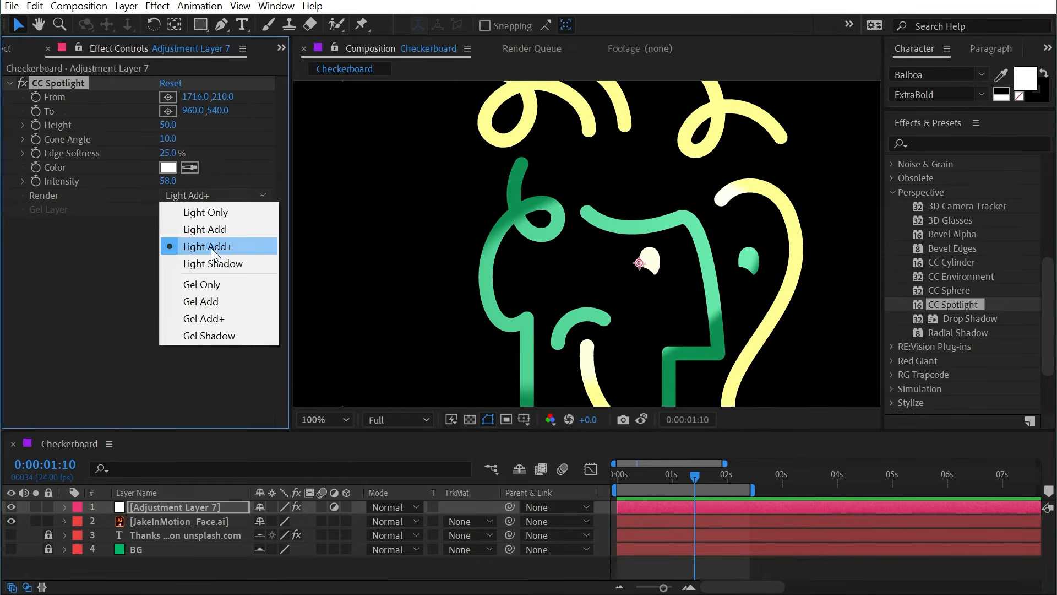
{"action": "left_click", "coordinate": [206, 229]}
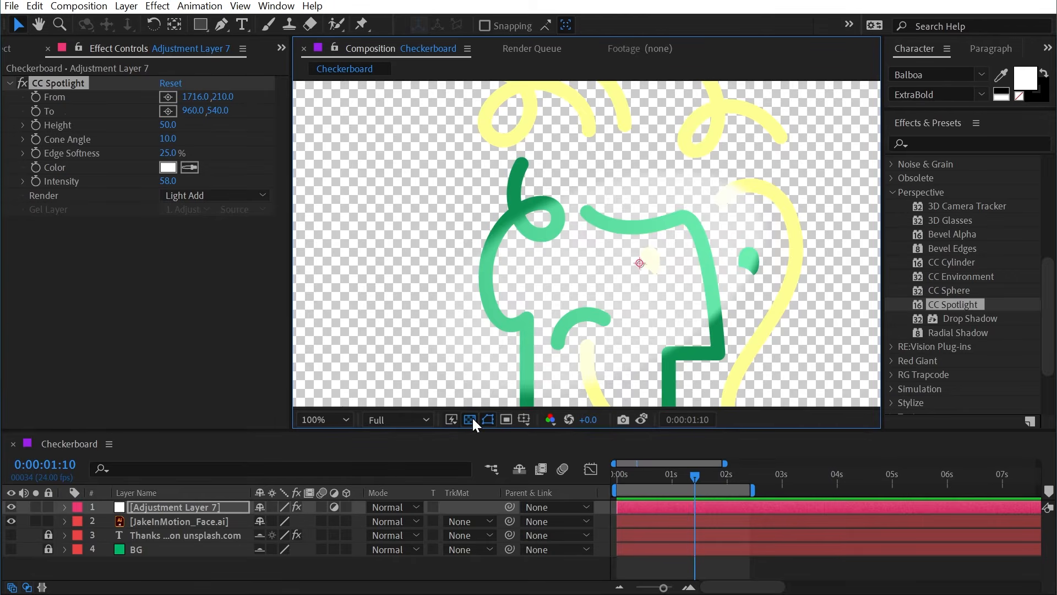
{"action": "left_click", "coordinate": [470, 419]}
{"action": "left_click", "coordinate": [471, 418]}
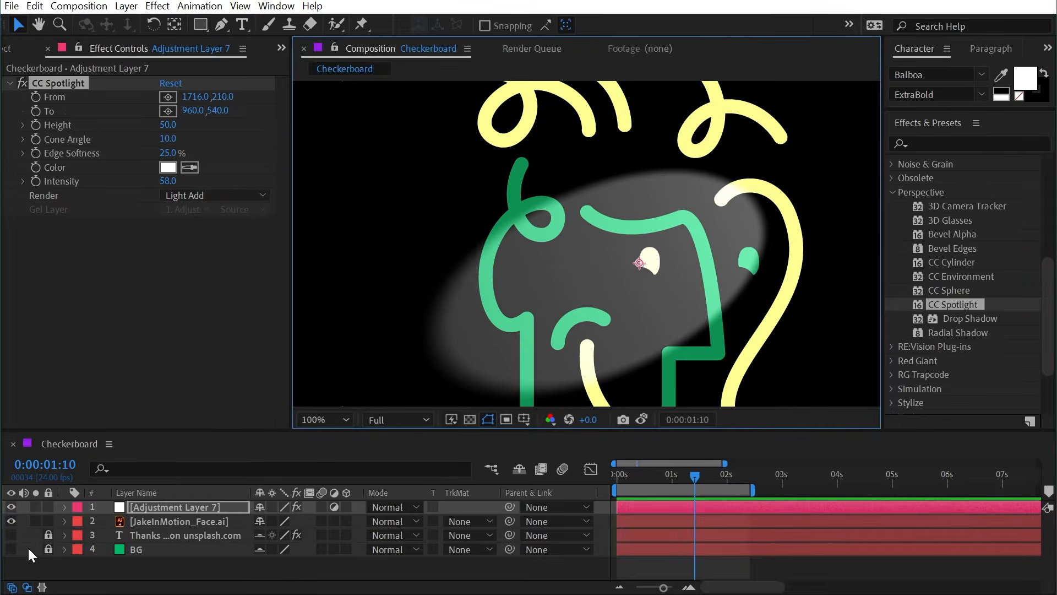
Step: Show the BG layer and set the spotlight's Render mode to Gel Shadow with JakeInMotion_Face.ai as the gel layer
{"action": "left_click", "coordinate": [11, 549]}
{"action": "left_click", "coordinate": [261, 195]}
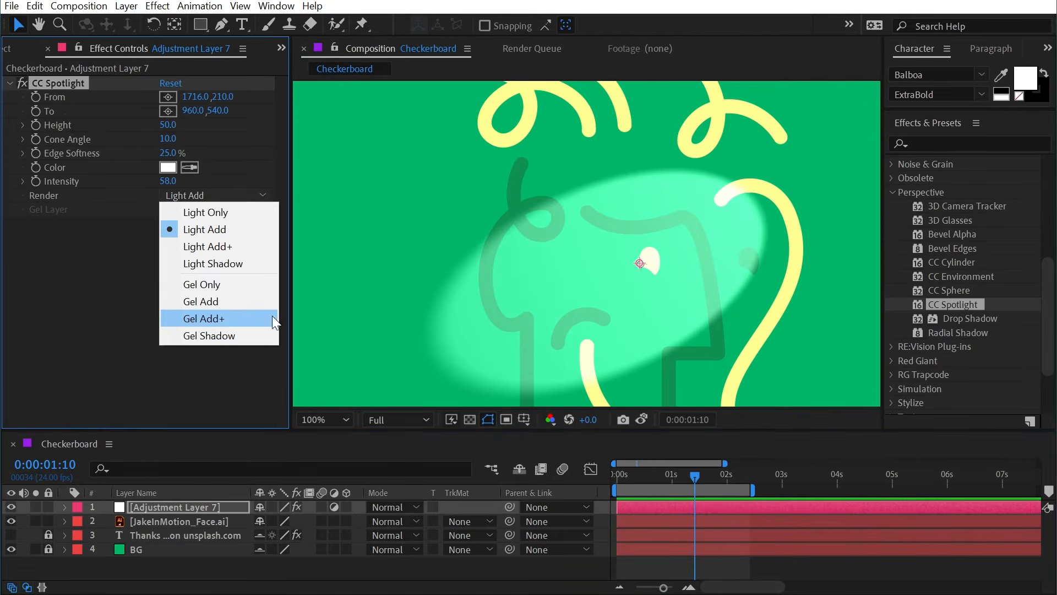
{"action": "left_click", "coordinate": [217, 335]}
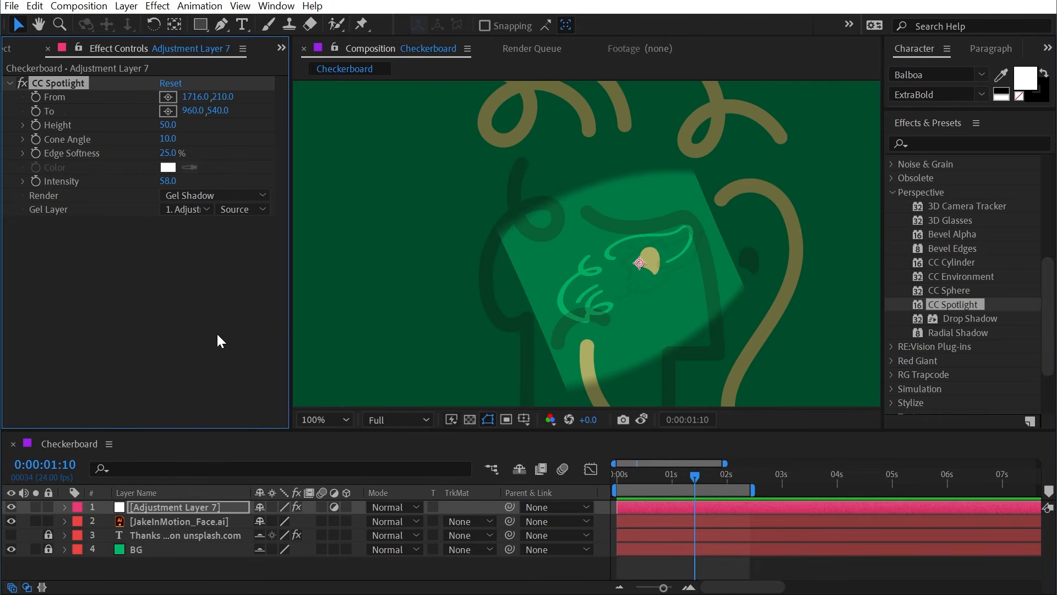
{"action": "key", "text": "comma"}
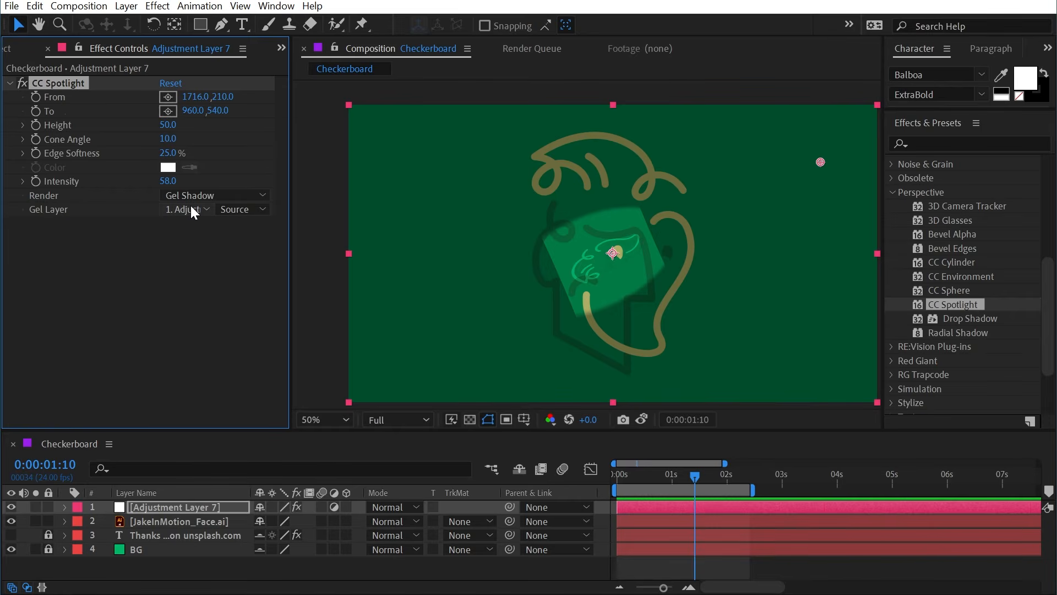
{"action": "left_click", "coordinate": [208, 210]}
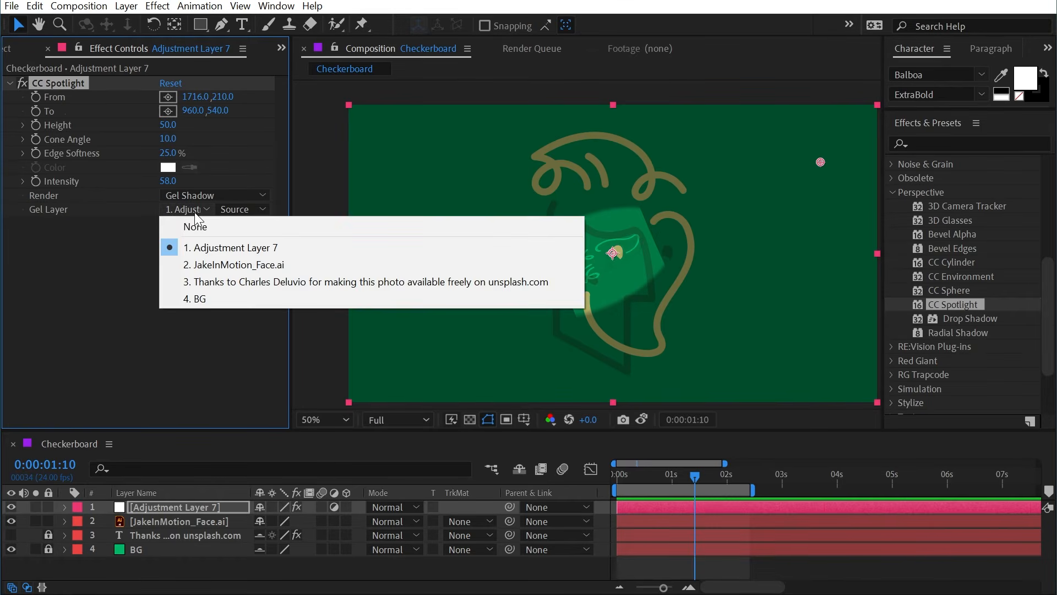
{"action": "left_click", "coordinate": [234, 264]}
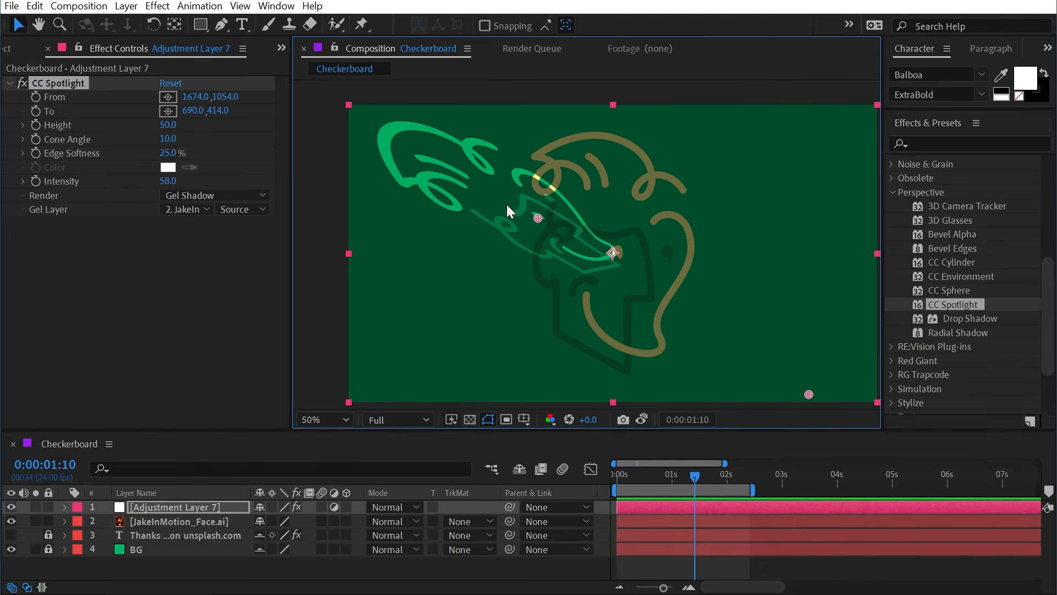
Step: Move the spotlight's From point to about 964, 1088 and To point to 620, 512, with Height 61, Cone Angle 17 and Edge Softness 55%
{"action": "left_click_drag", "start_coordinate": [809, 394], "coordinate": [614, 404]}
{"action": "left_click_drag", "start_coordinate": [539, 214], "coordinate": [517, 244]}
{"action": "left_click_drag", "start_coordinate": [168, 138], "coordinate": [198, 121]}
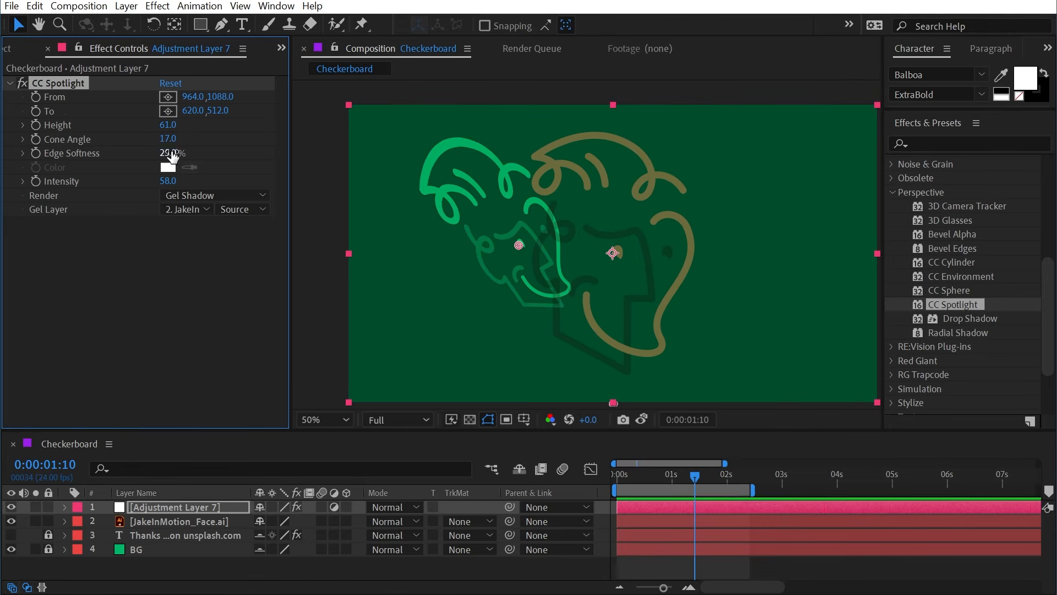
{"action": "left_click_drag", "start_coordinate": [168, 153], "coordinate": [301, 151]}
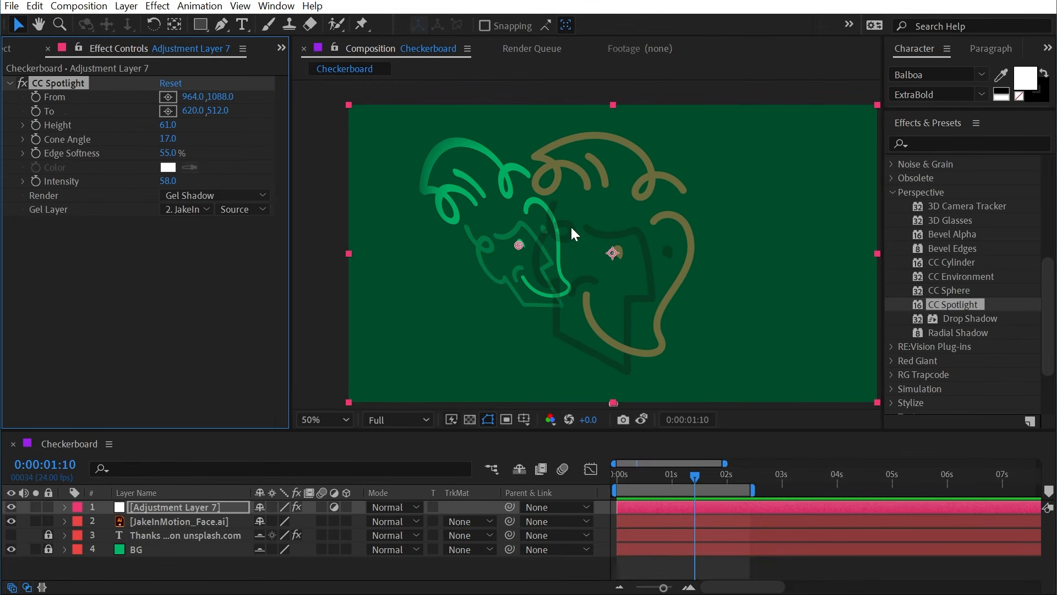
Step: Apply Fast Box Blur to the JakeInMotion_Face.ai layer and raise its Blur Radius until the face lines are visibly soft
{"action": "left_click", "coordinate": [193, 523]}
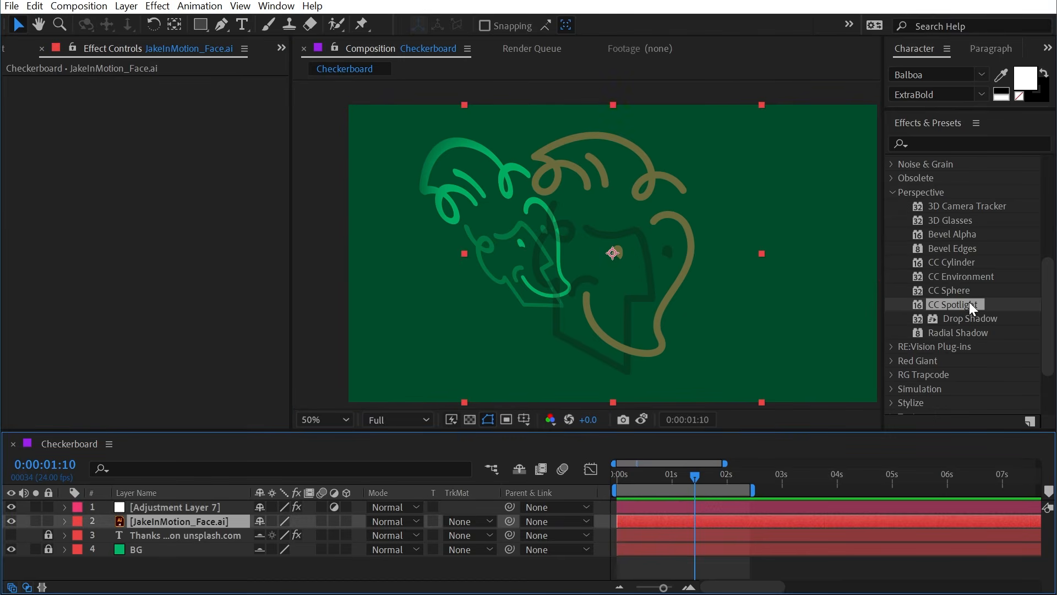
{"action": "left_click", "coordinate": [947, 144]}
{"action": "type", "text": "fast"}
{"action": "double_click", "coordinate": [947, 189]}
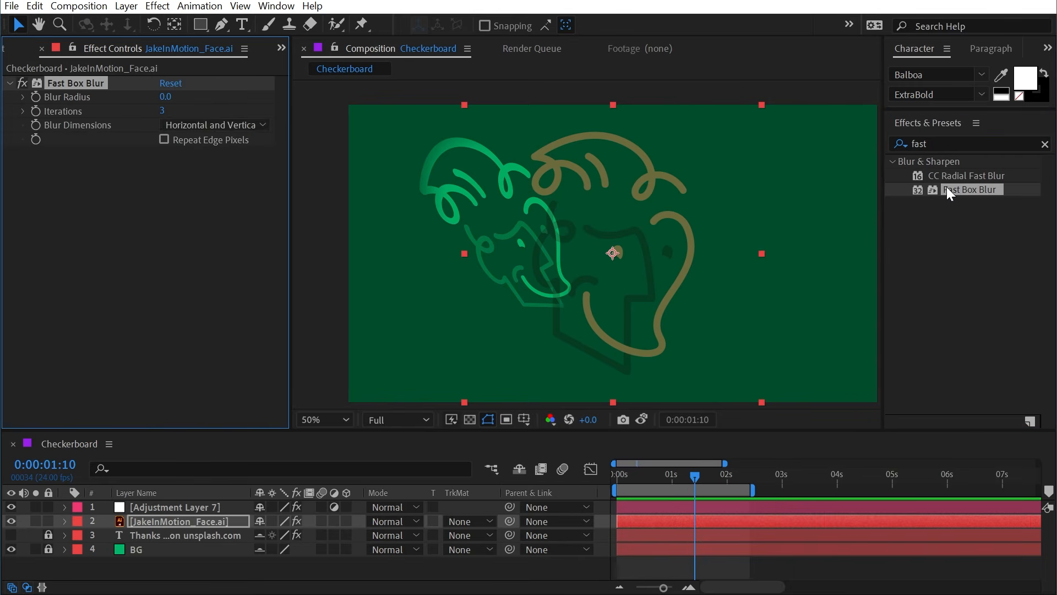
{"action": "left_click_drag", "start_coordinate": [167, 102], "coordinate": [177, 102]}
Step: Set the Adjustment Layer 7 spotlight to read its gel layer with Effects & Masks
{"action": "left_click", "coordinate": [177, 507]}
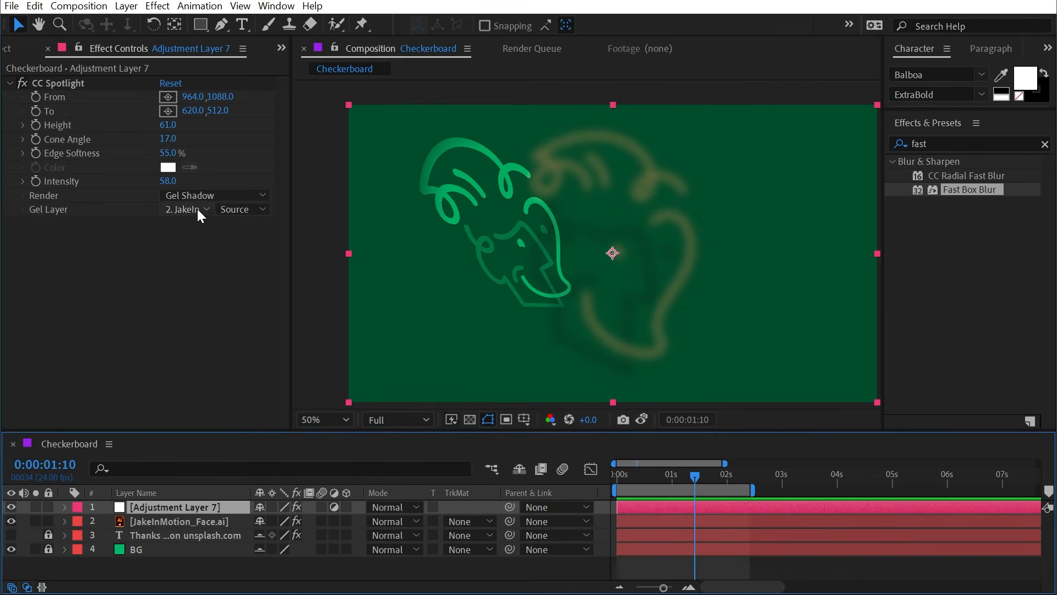
{"action": "left_click", "coordinate": [230, 209]}
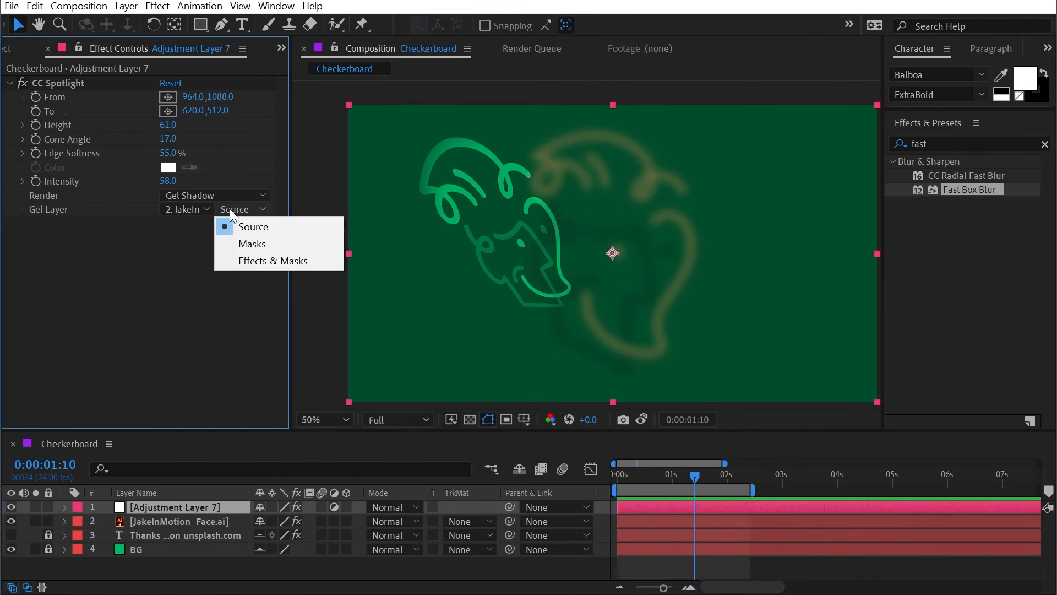
{"action": "left_click", "coordinate": [286, 261]}
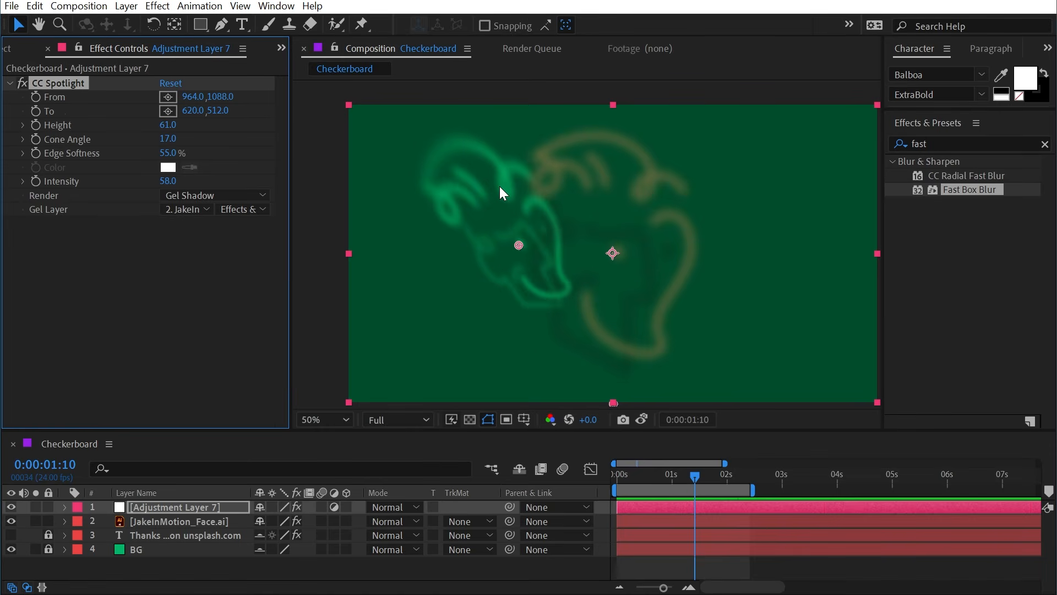
Step: Try the Gel Only and Gel Add render modes on the spotlight
{"action": "left_click", "coordinate": [185, 193]}
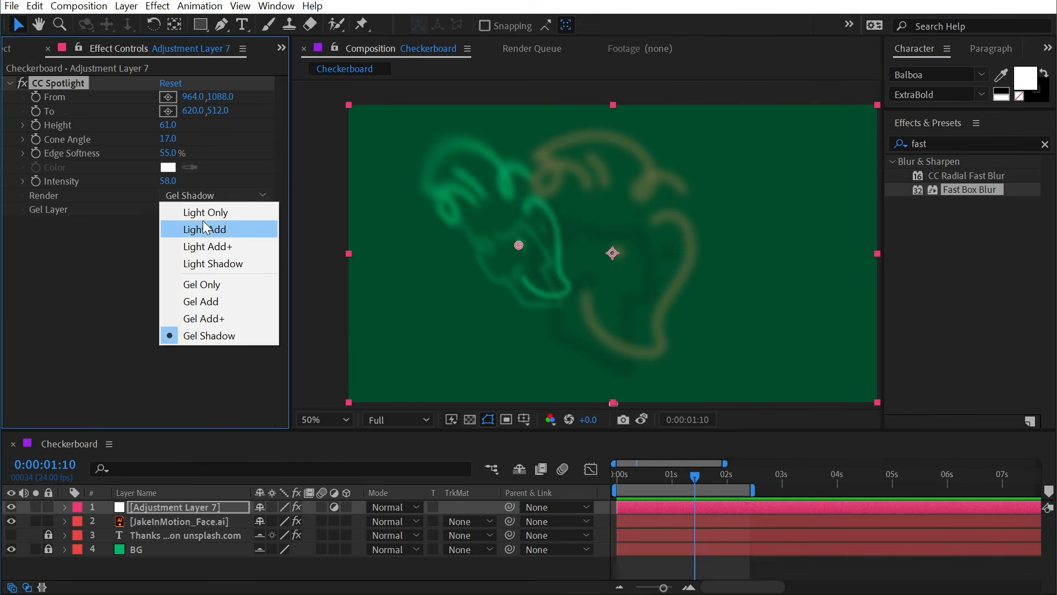
{"action": "left_click", "coordinate": [223, 285]}
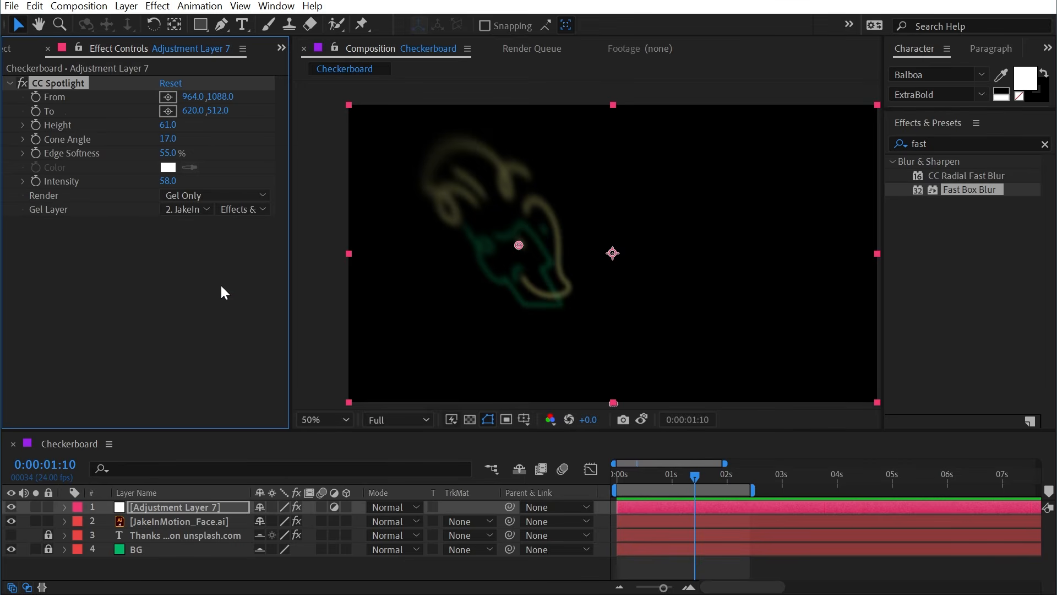
{"action": "left_click", "coordinate": [203, 195]}
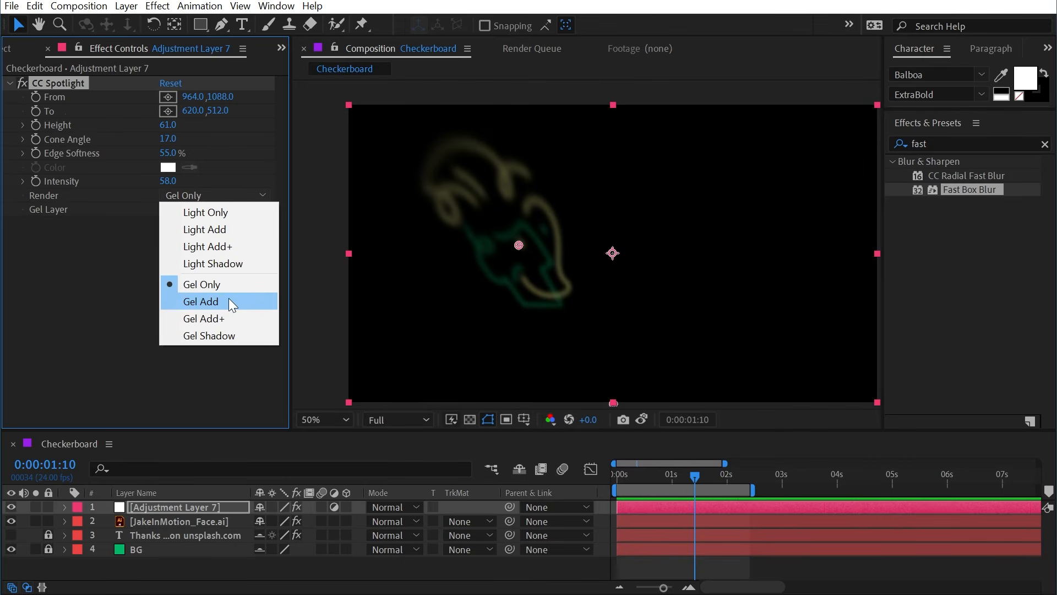
{"action": "left_click", "coordinate": [229, 301]}
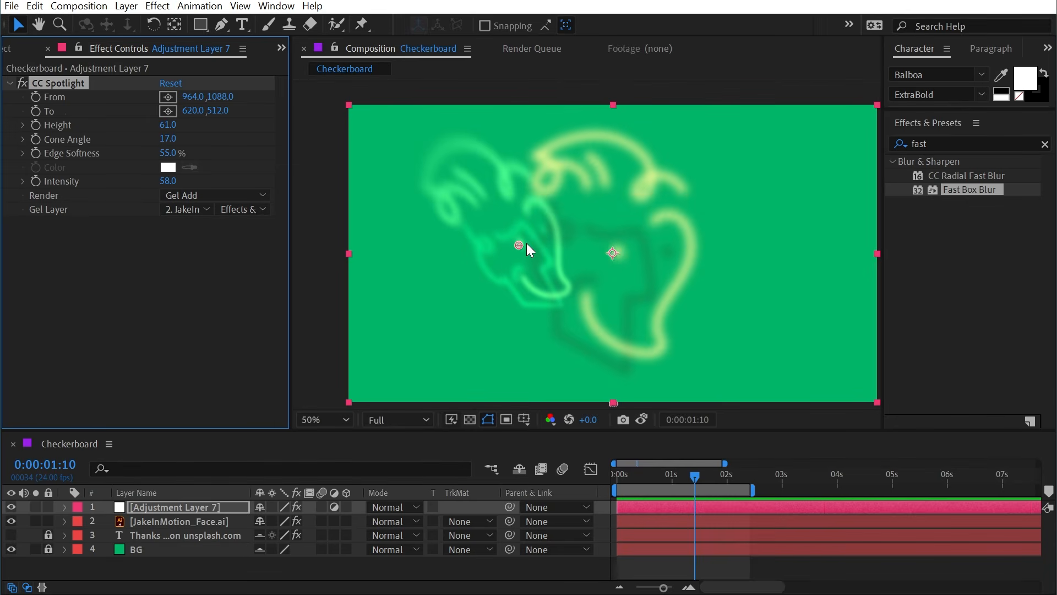
Step: Hide the BG layer, set the Render mode to Gel Add+, and move the spotlight's To point to about 654, 526
{"action": "left_click", "coordinate": [61, 388]}
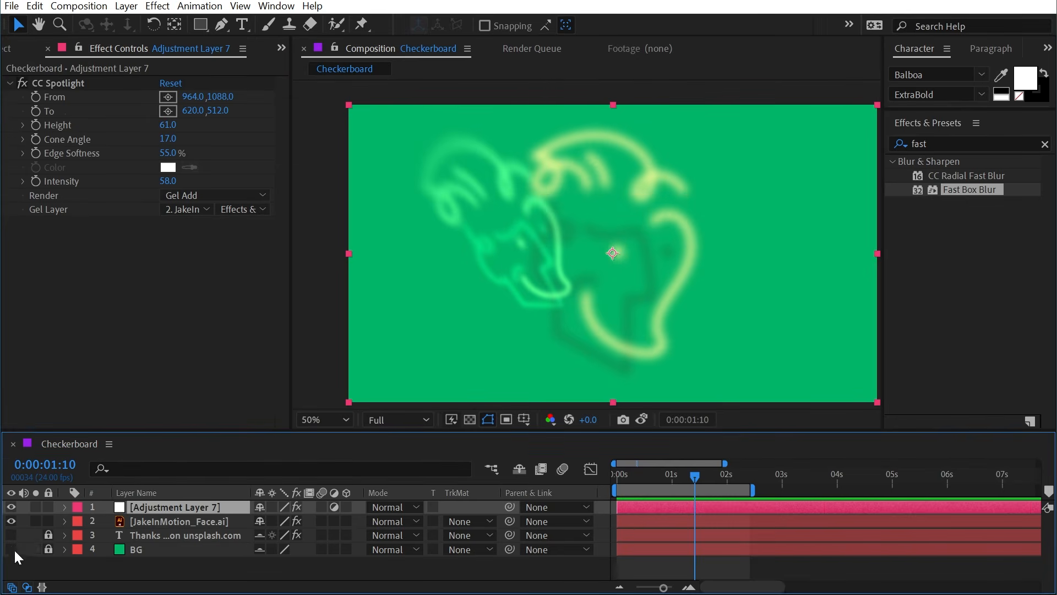
{"action": "left_click", "coordinate": [198, 196]}
{"action": "left_click", "coordinate": [220, 314]}
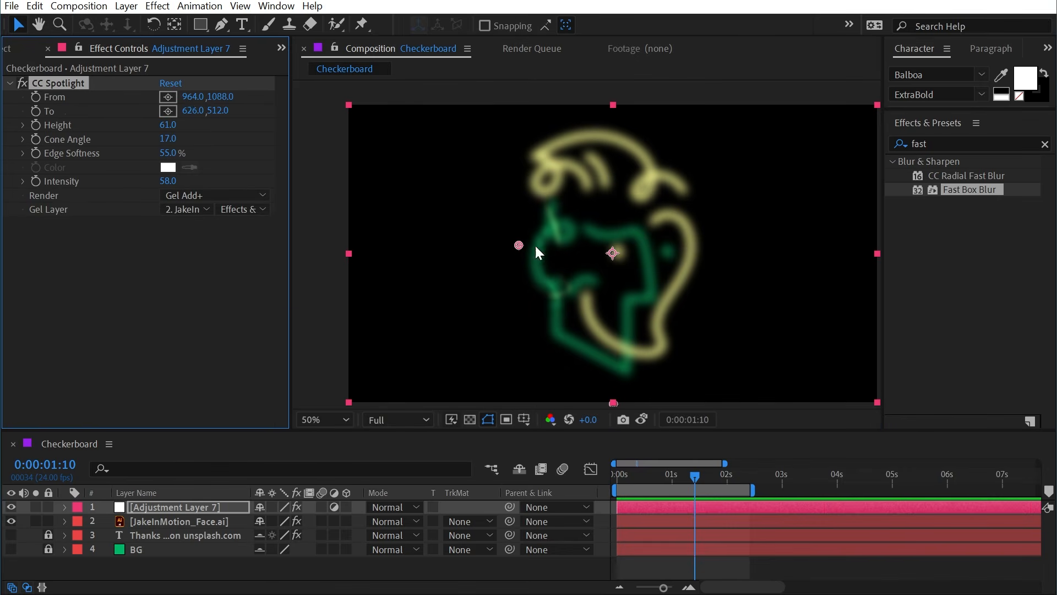
{"action": "mouse_move", "coordinate": [519, 245]}
{"action": "left_mouse_down"}
{"action": "mouse_move", "coordinate": [637, 264]}
{"action": "mouse_move", "coordinate": [665, 299]}
{"action": "mouse_move", "coordinate": [561, 257]}
{"action": "mouse_move", "coordinate": [681, 266]}
{"action": "mouse_move", "coordinate": [543, 238]}
{"action": "mouse_move", "coordinate": [528, 250]}
{"action": "left_mouse_up"}
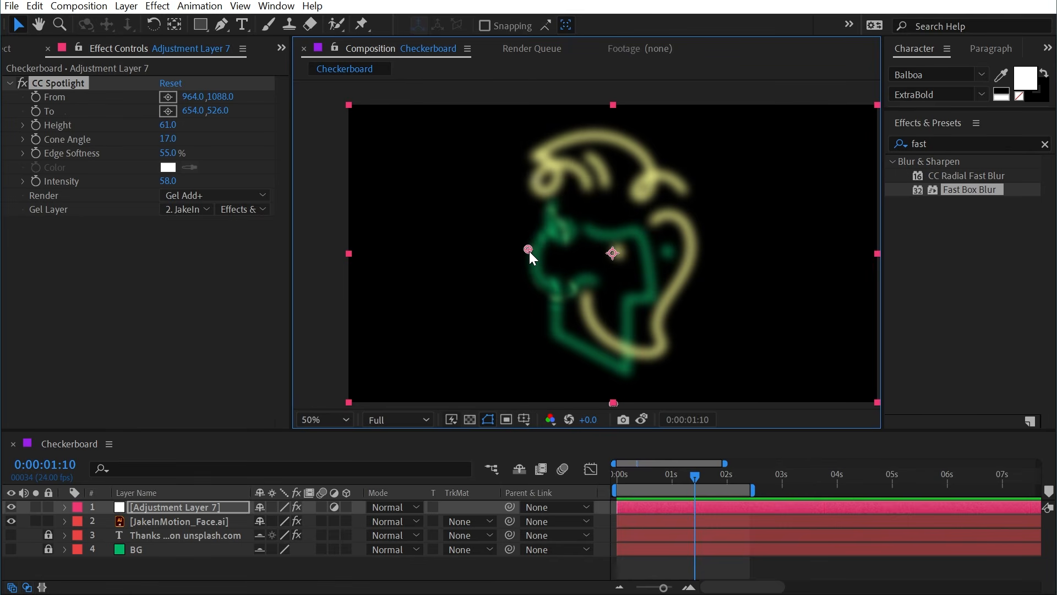